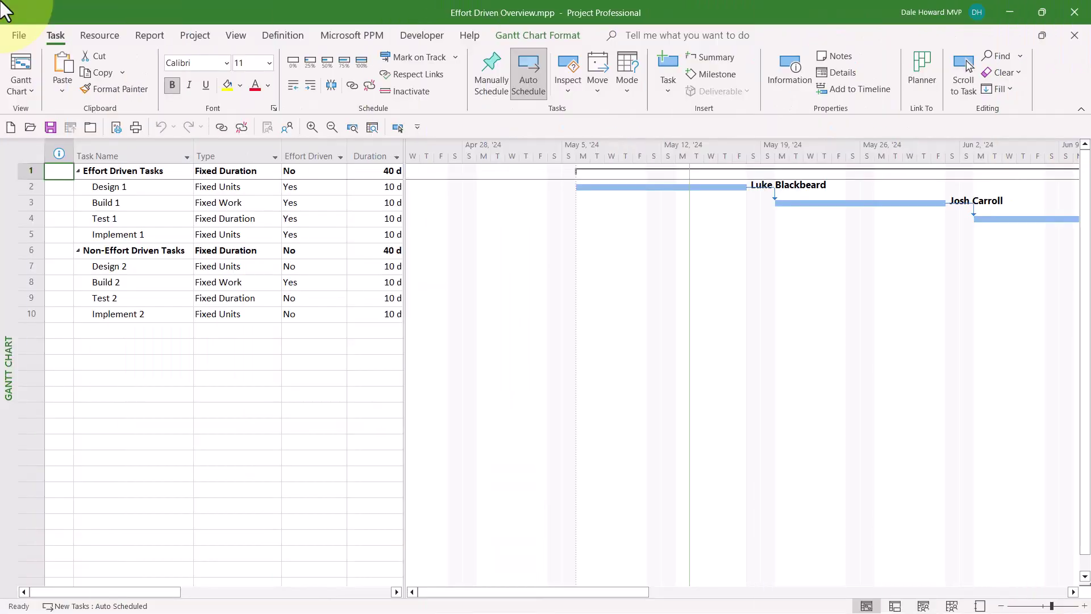
Step: Select the Task Type and Effort Driven cells for Design 1–Implement 1 and Design 2–Implement 2
left_click(236, 189)
left_click_drag(236, 197, 227, 236)
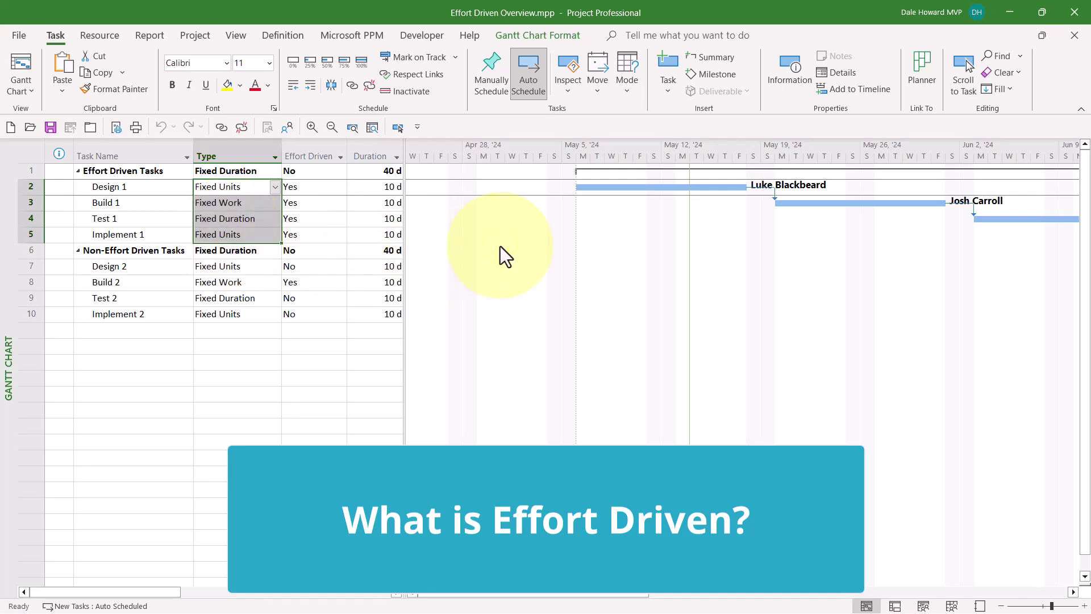
left_click(329, 188)
left_click_drag(328, 193, 325, 235)
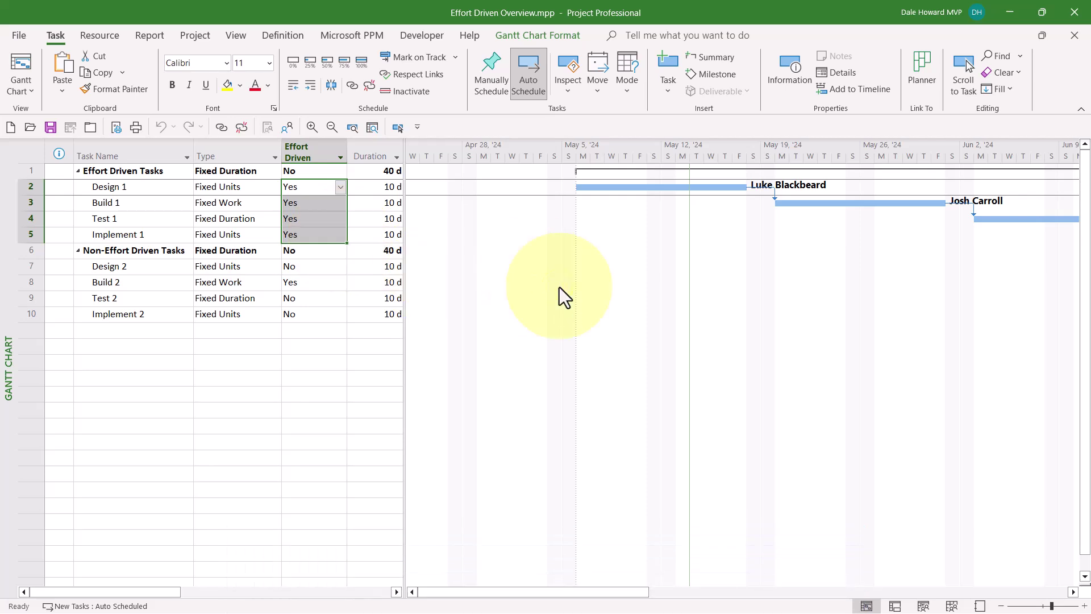
left_click_drag(244, 269, 236, 309)
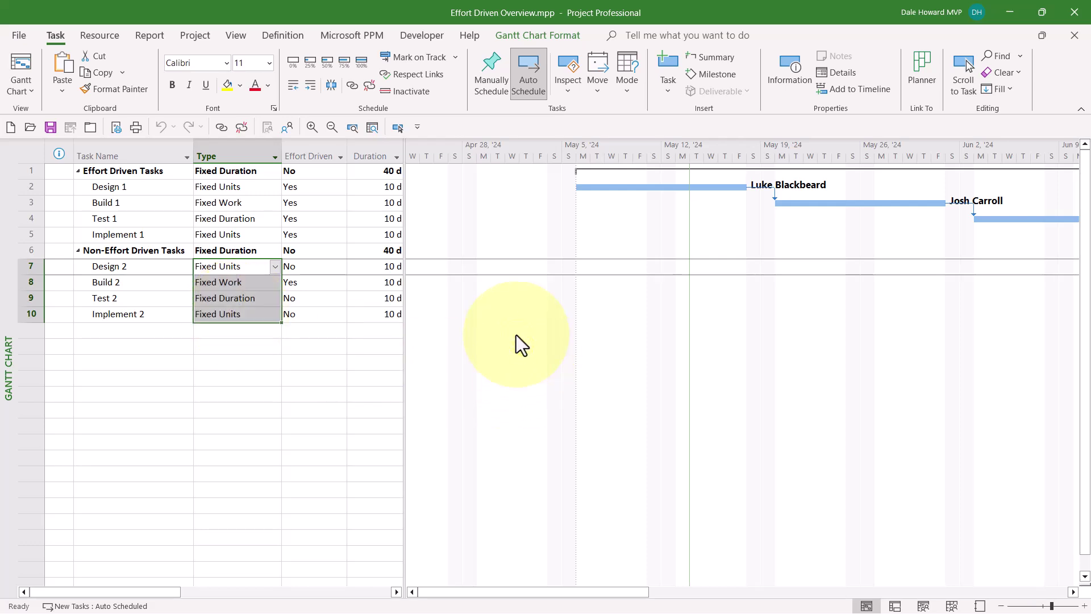
left_click(326, 268)
left_click_drag(327, 278, 392, 339)
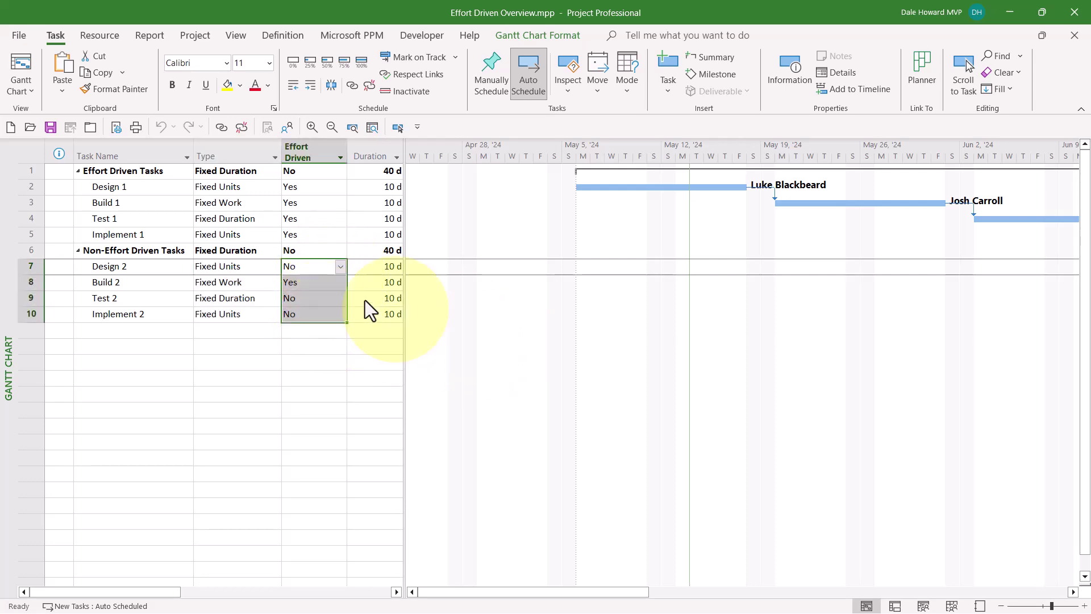
Step: Select Design 1 and split the view to show the Task Form
left_click(126, 189)
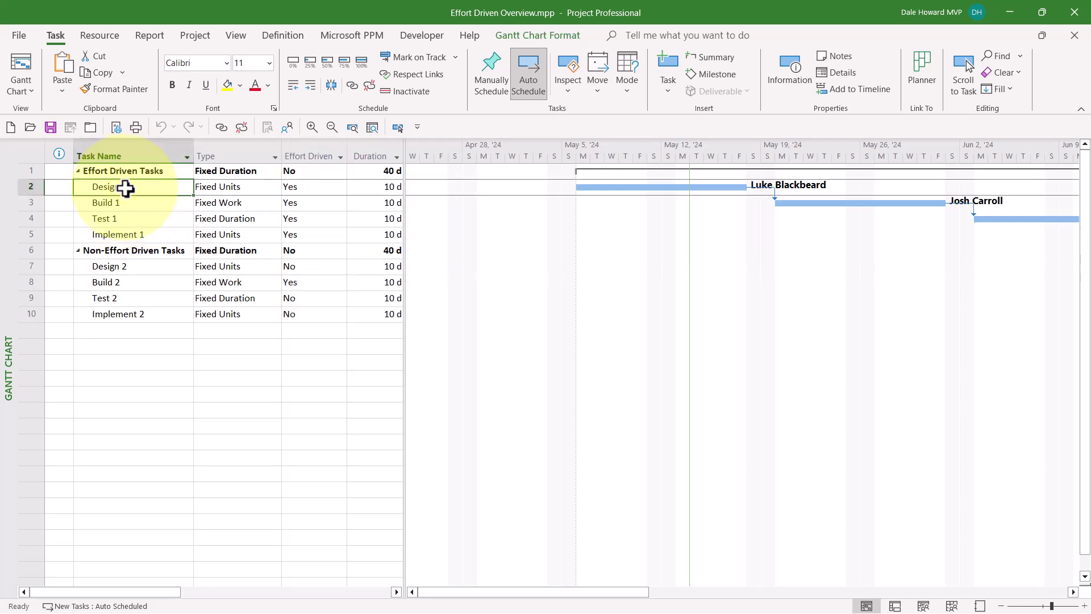
right_click(493, 234)
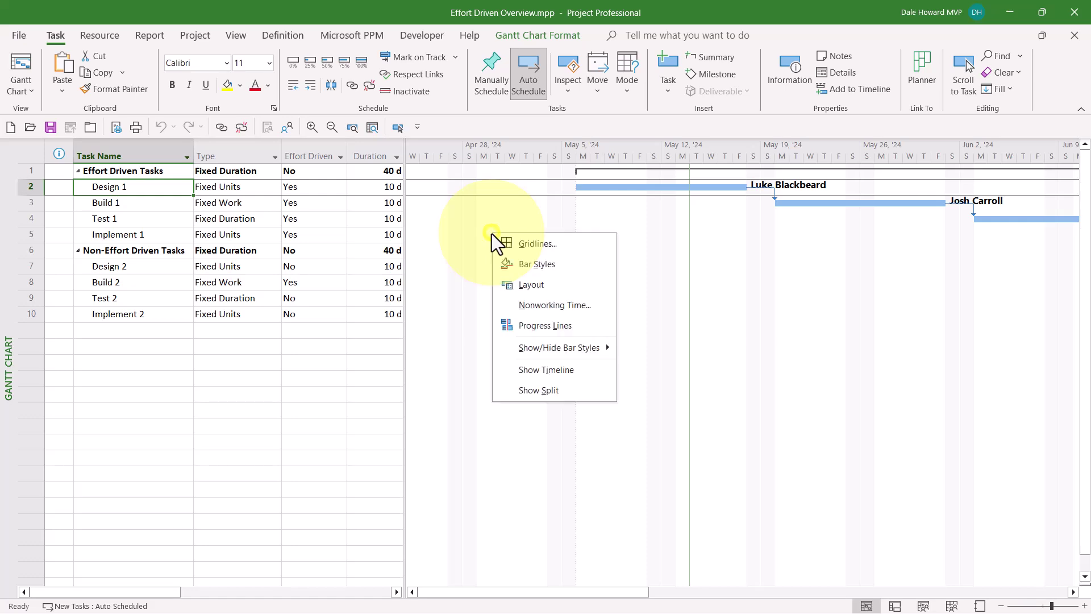
left_click(552, 388)
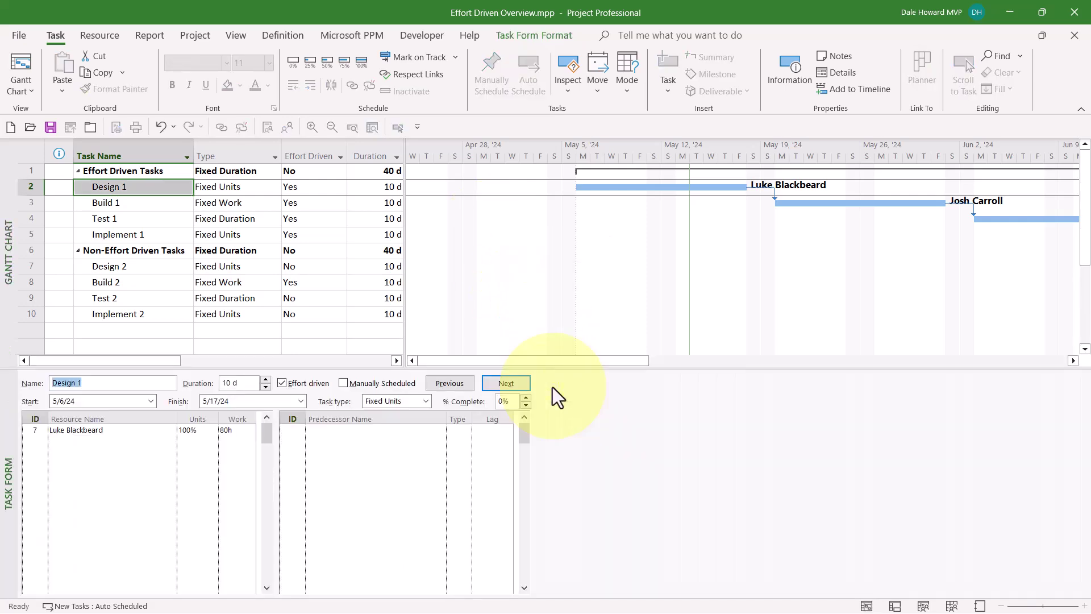
Step: Add a second resource to Design 1 at 100% Units, shortening it to 5 days
left_click(102, 444)
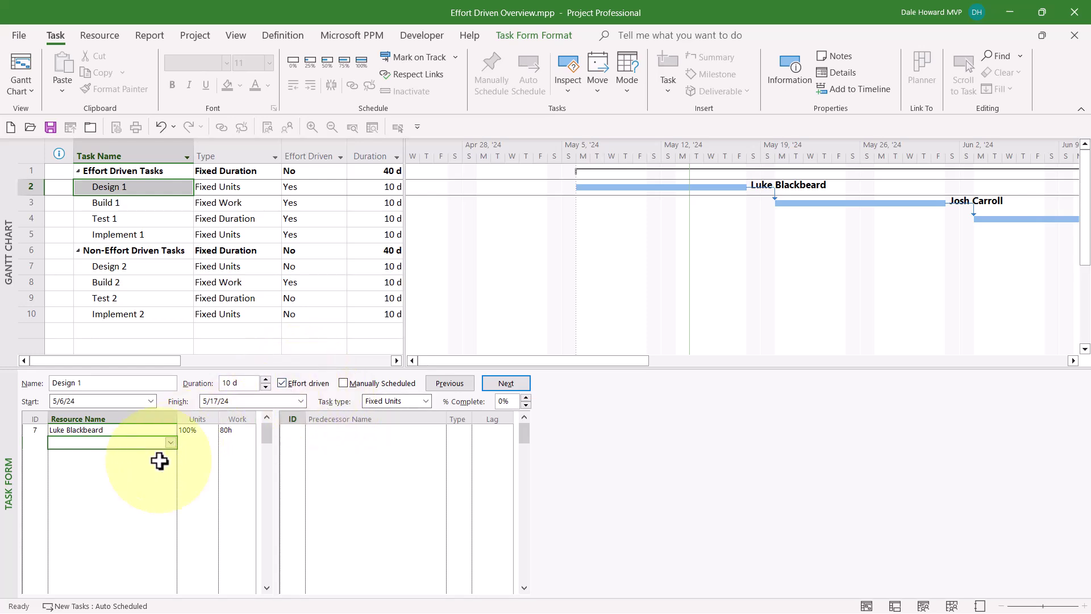
left_click(175, 442)
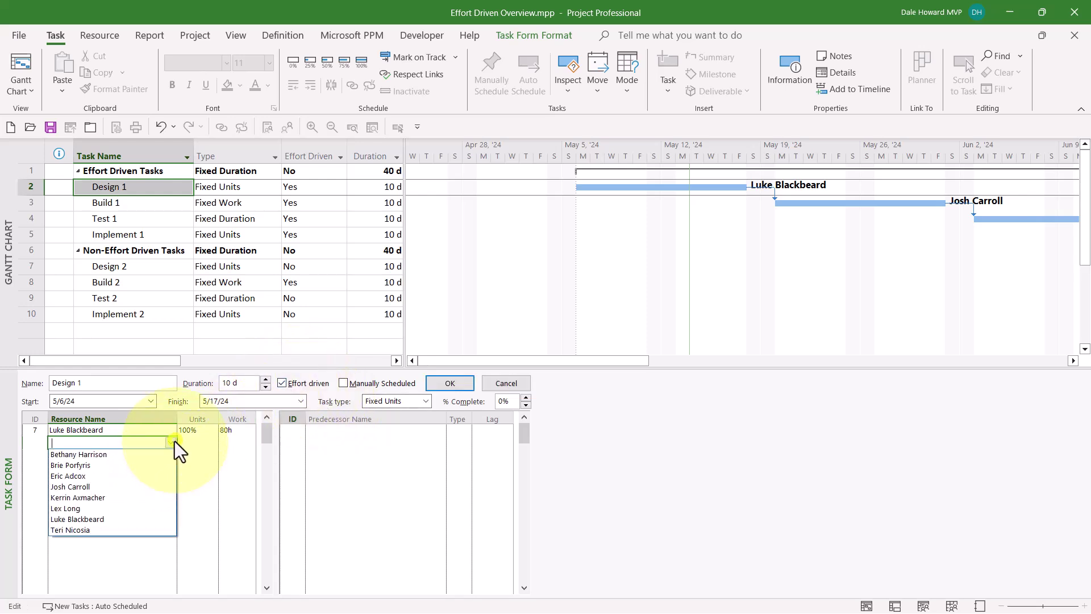
left_click(128, 463)
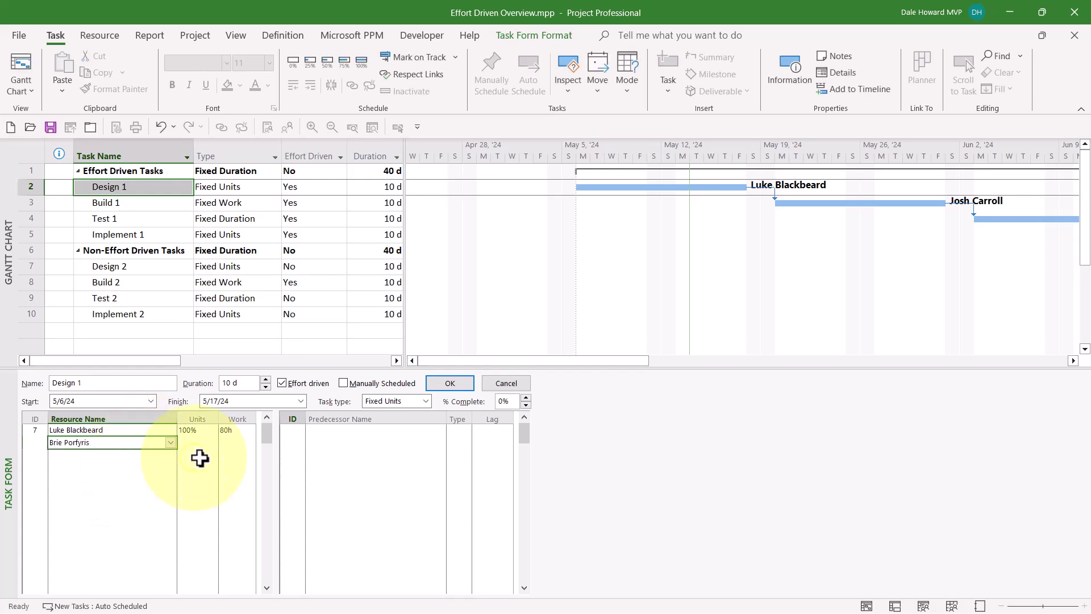
left_click(202, 442)
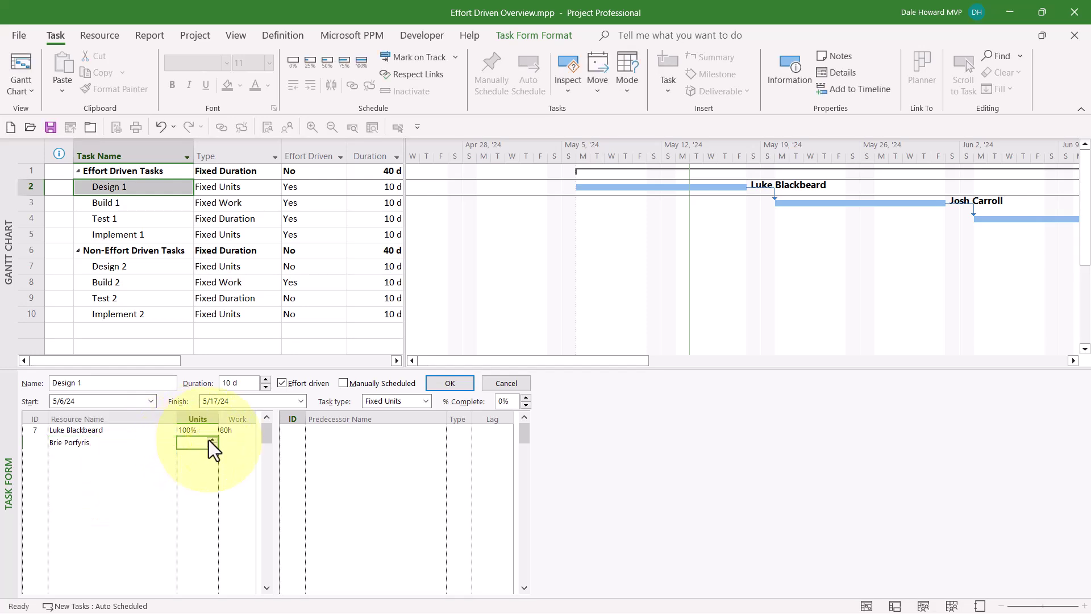
left_click(211, 440)
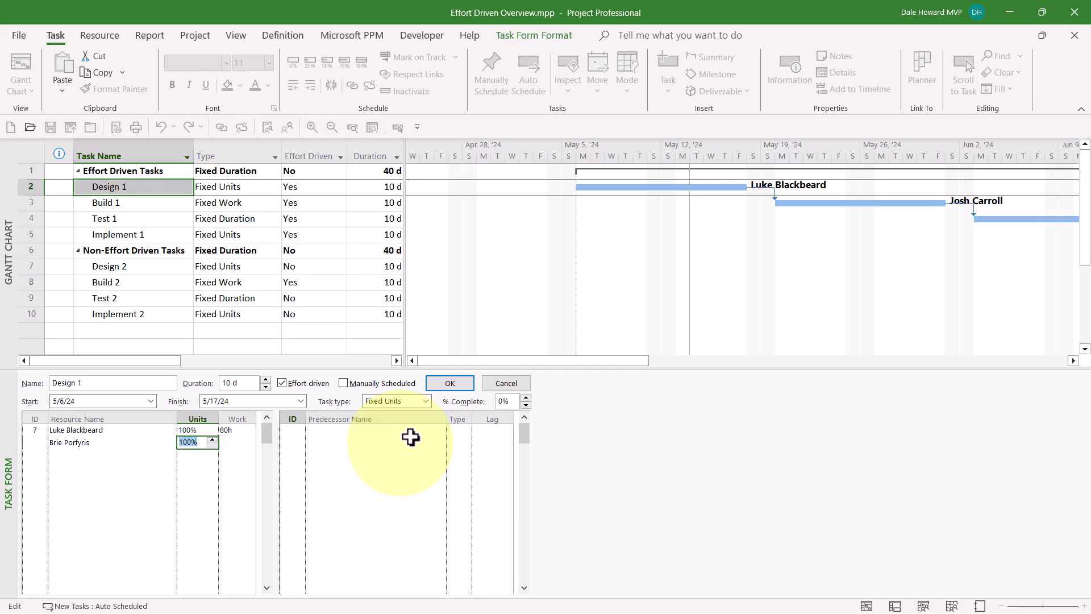
left_click(449, 386)
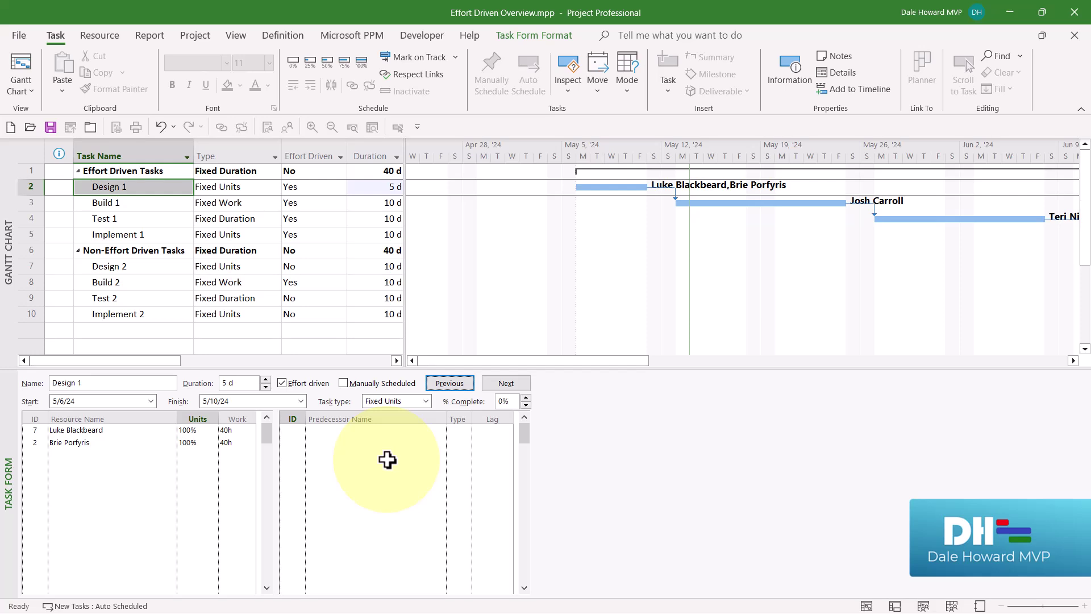
left_click(505, 383)
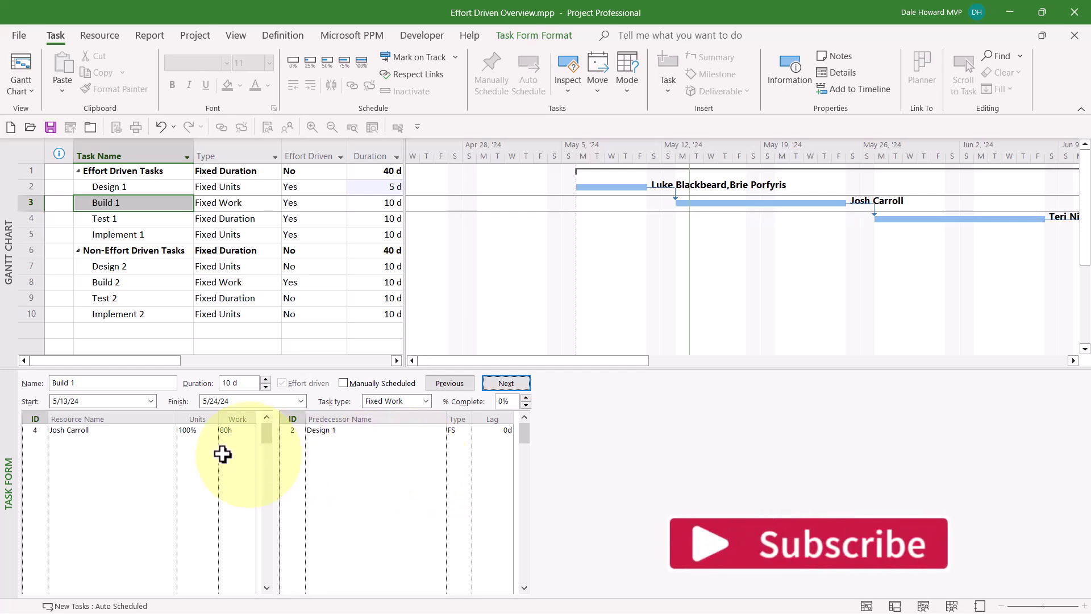
Step: Assign Build 1 a second resource at 50% Units, reducing its duration from 10 d to 6.67 d
left_click(78, 445)
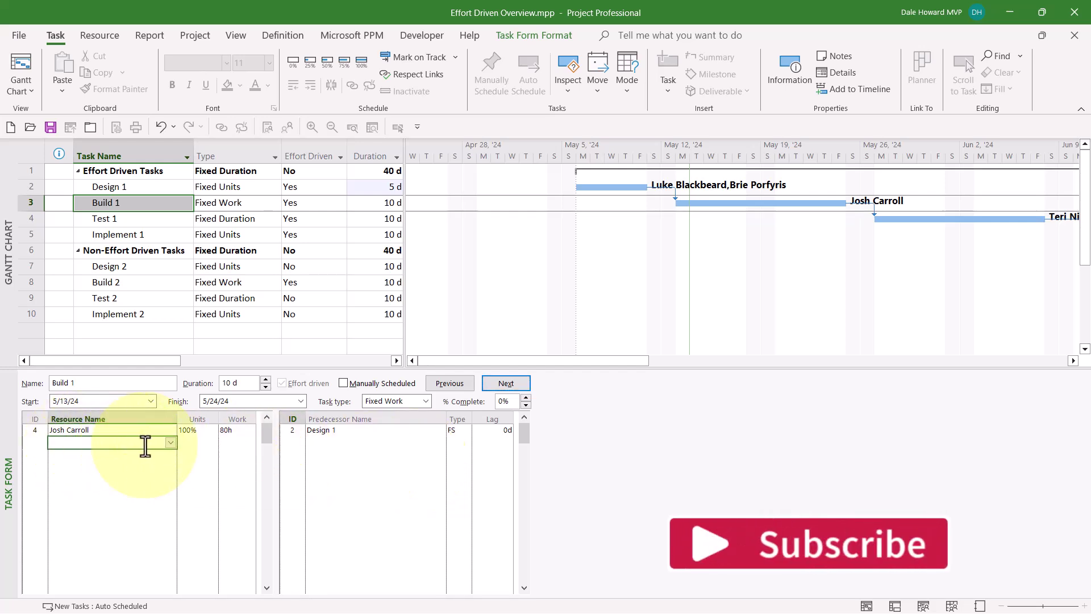
left_click(169, 442)
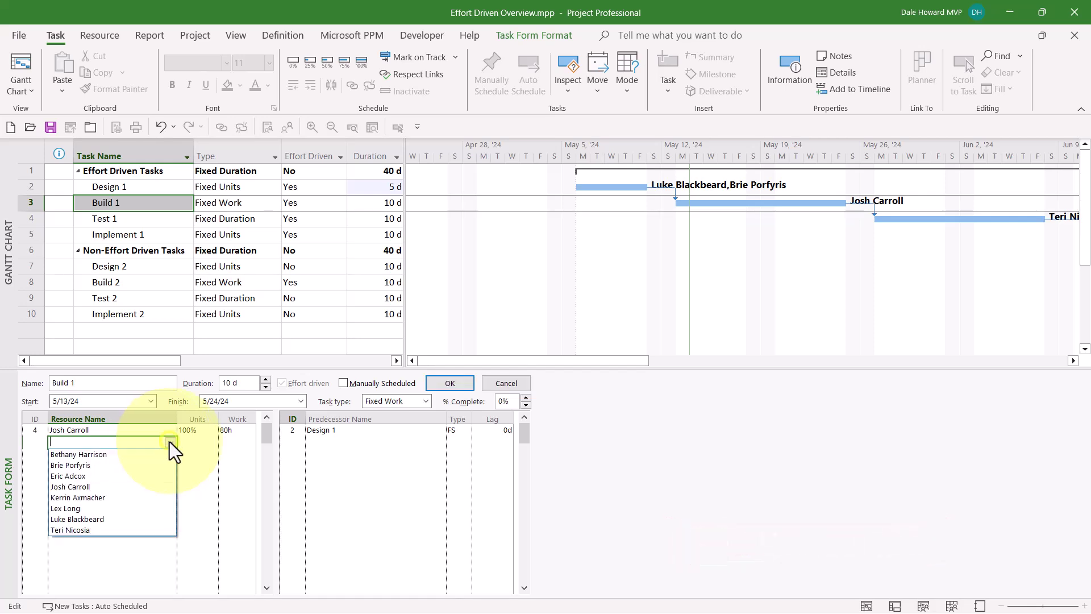
left_click(87, 478)
left_click(199, 443)
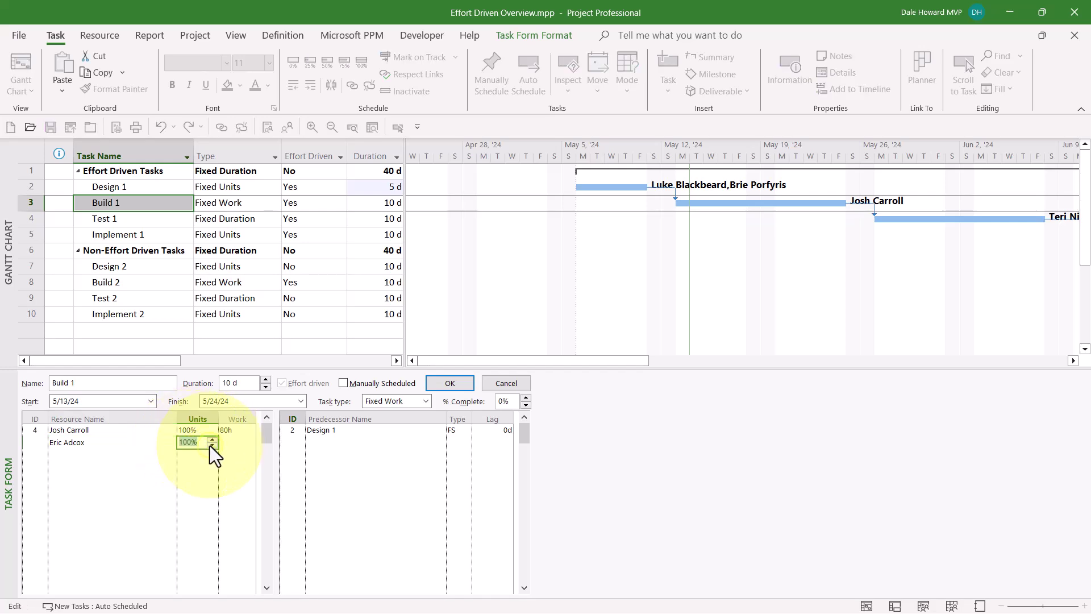
left_click(212, 446)
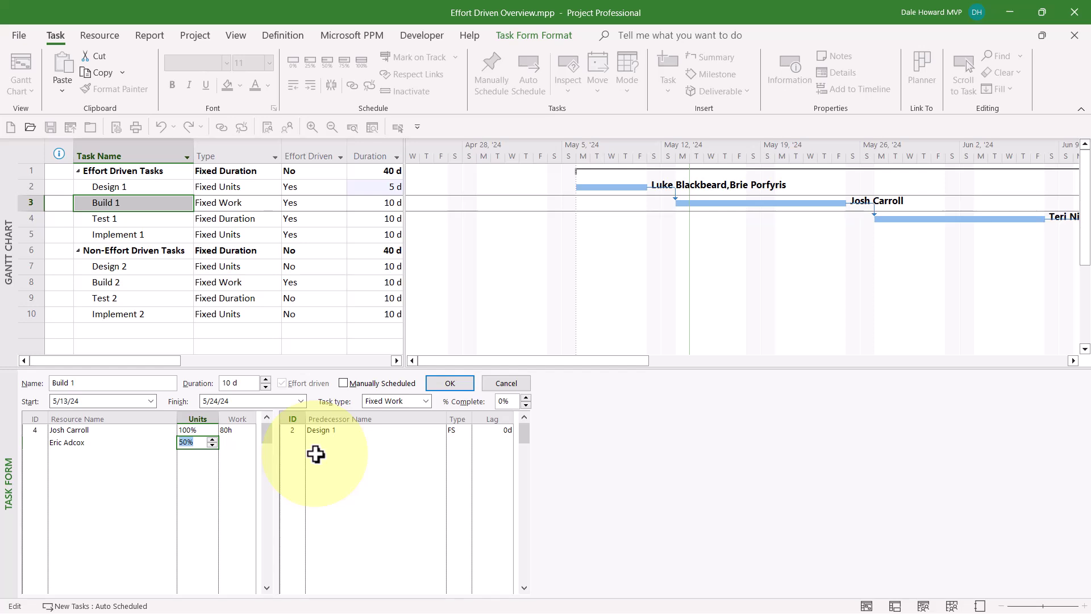
left_click(462, 380)
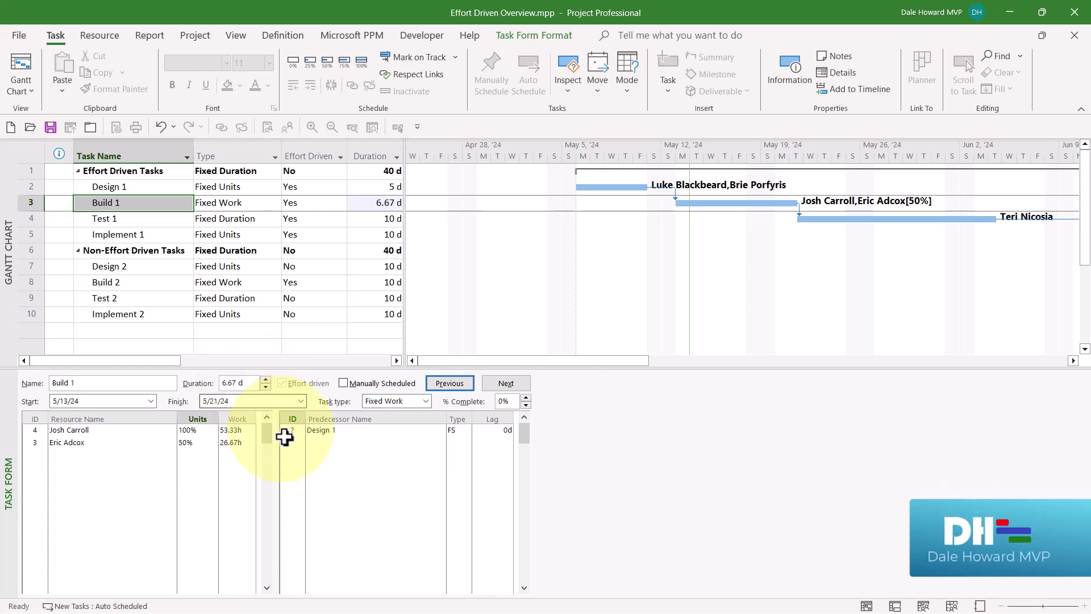
Step: Compare Build 1's resource work values, 53.33h and 26.67h, and advance to Test 1
left_click(236, 431)
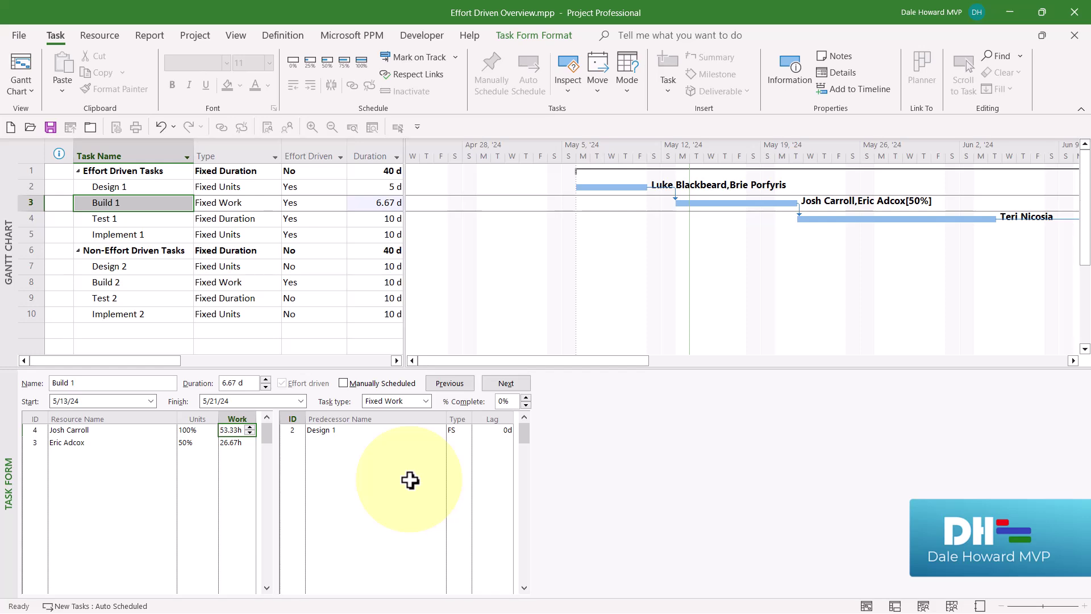
left_click(196, 430)
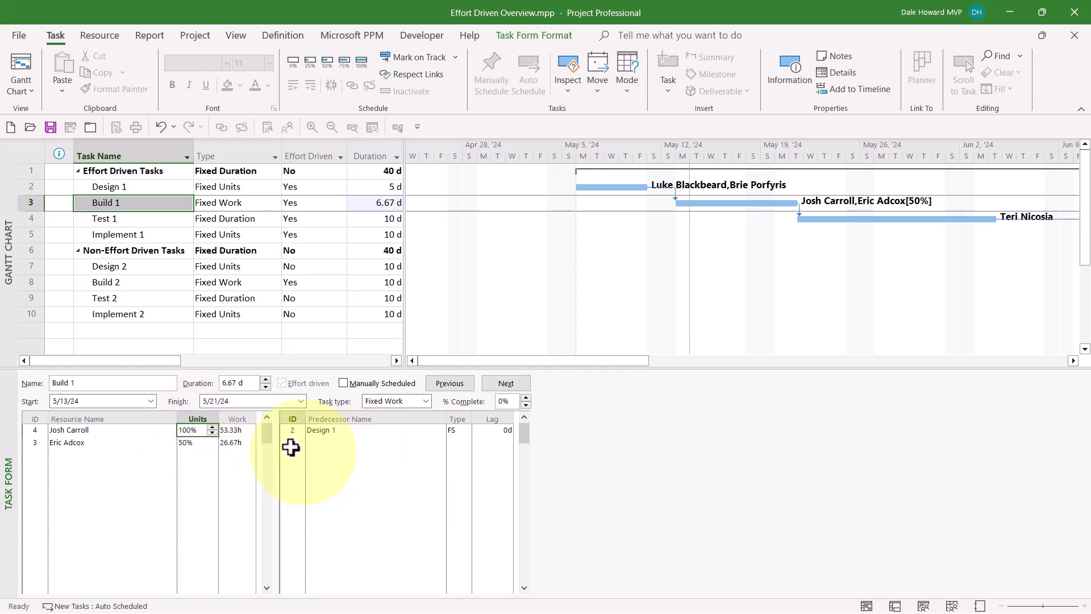
left_click(238, 430)
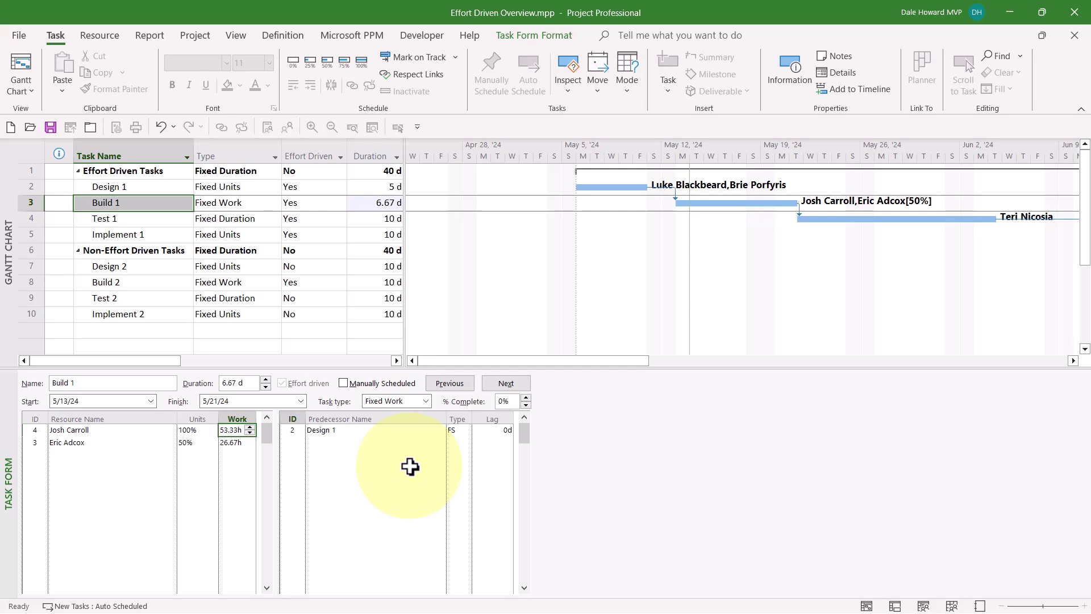
left_click(230, 443)
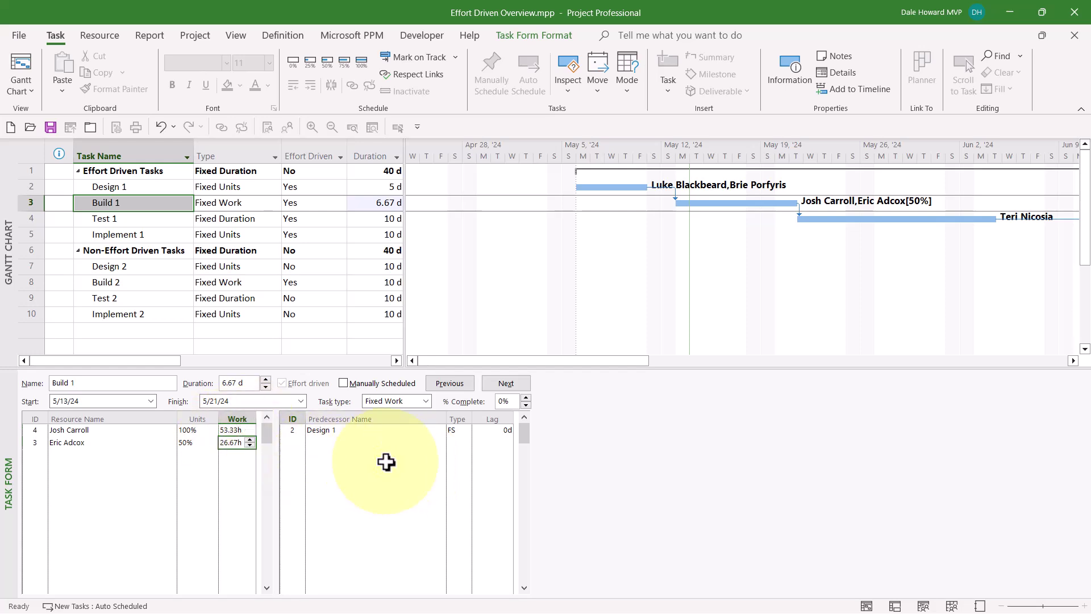
left_click(239, 430)
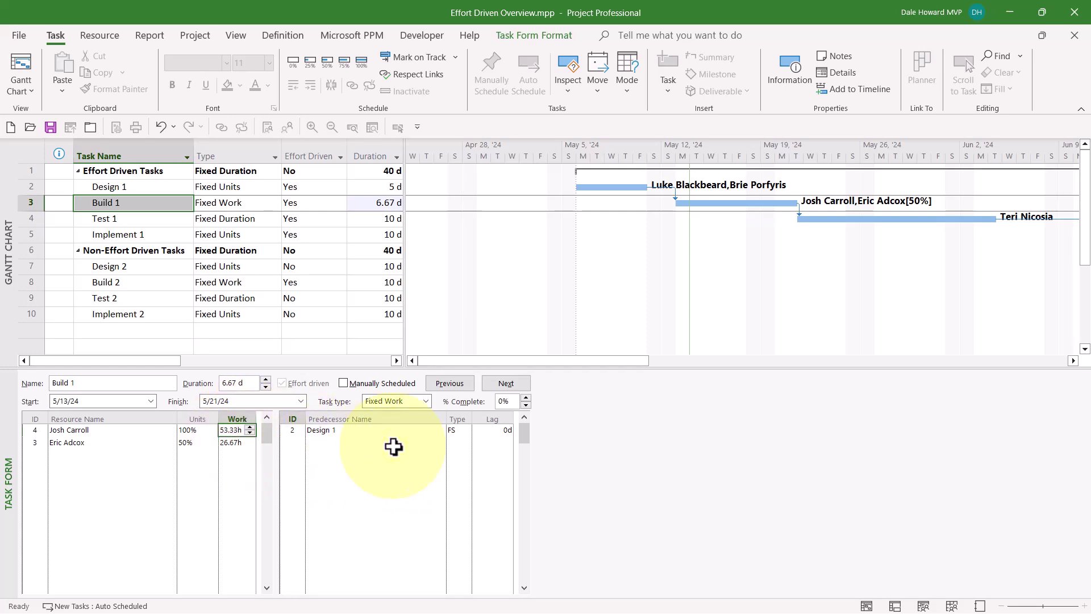
left_click(228, 445)
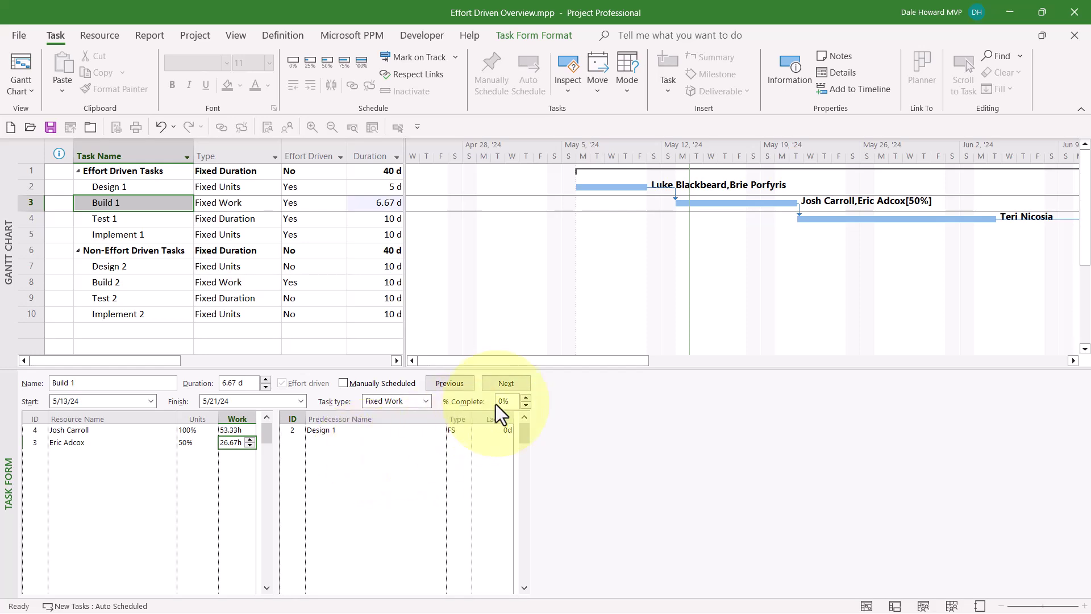
left_click(504, 383)
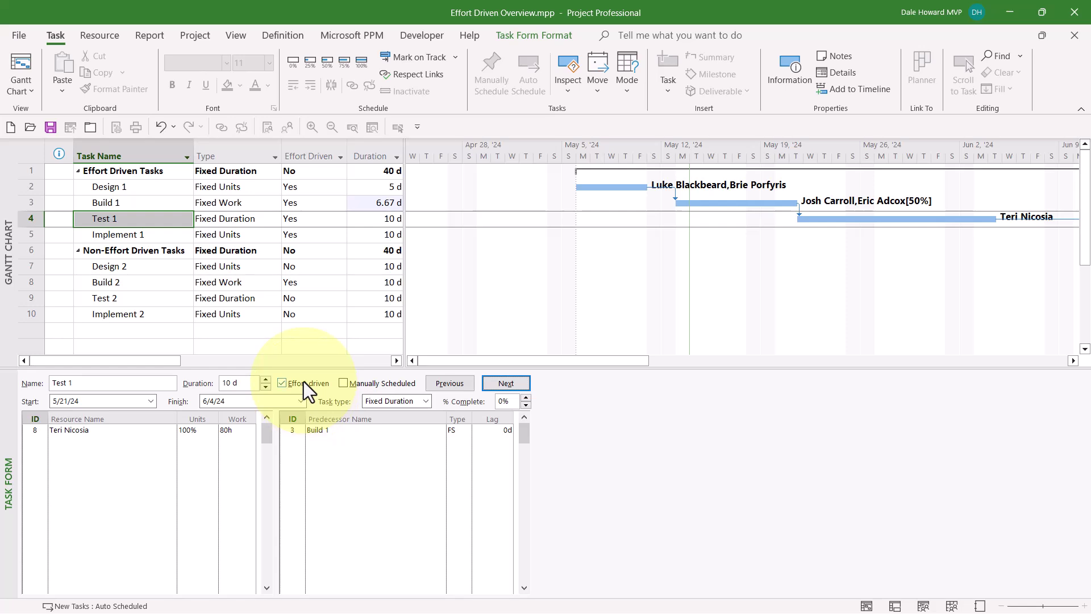
Step: Add a second resource to Test 1 at 100% Units; its duration stays 10 days
left_click(91, 442)
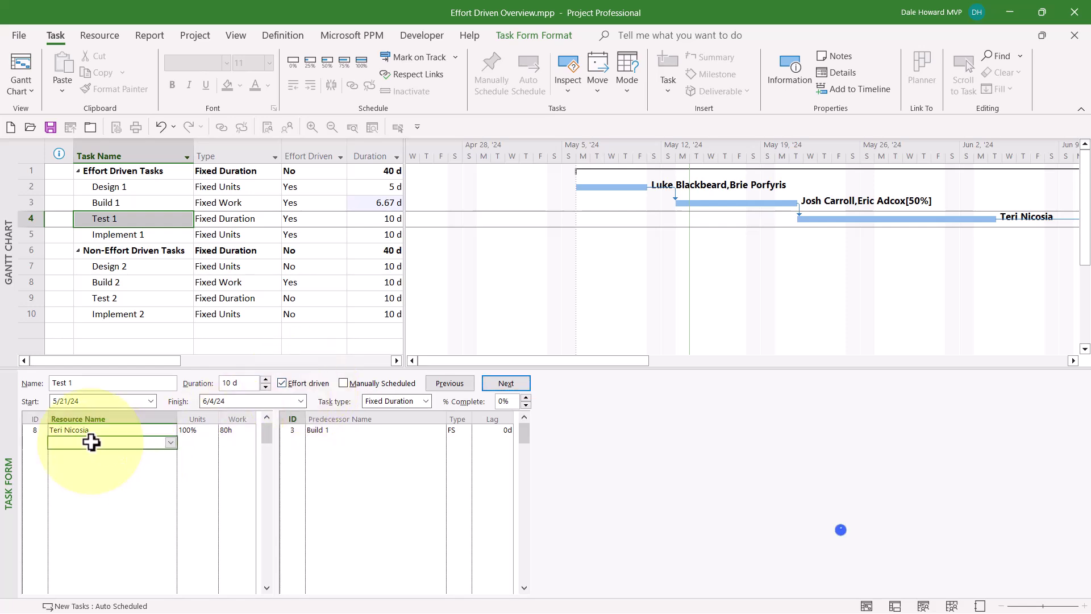
left_click(167, 444)
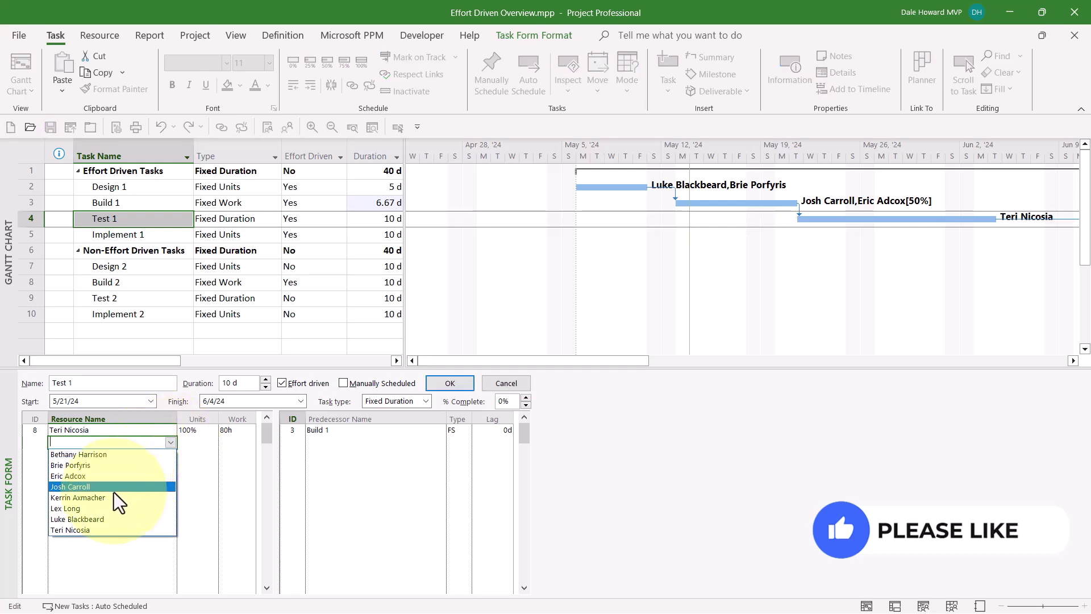
left_click(95, 498)
left_click(196, 442)
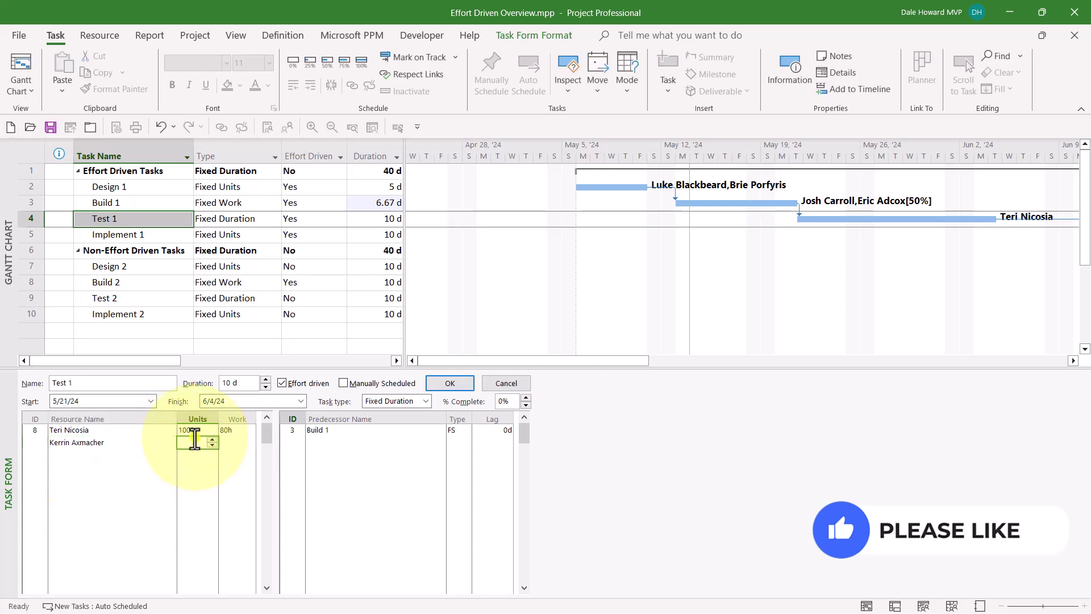
left_click(213, 439)
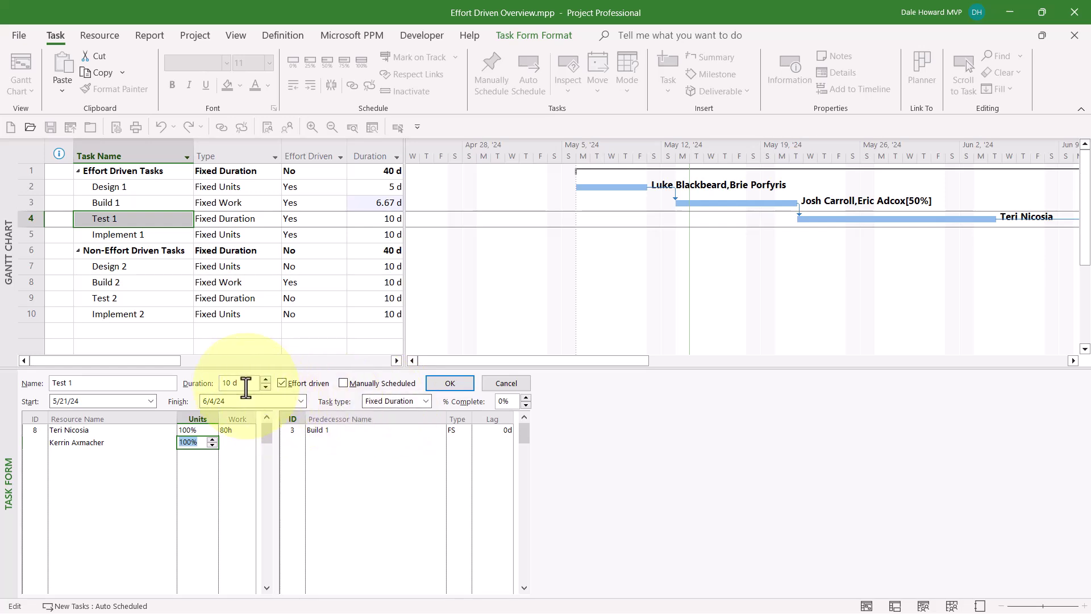
left_click(450, 383)
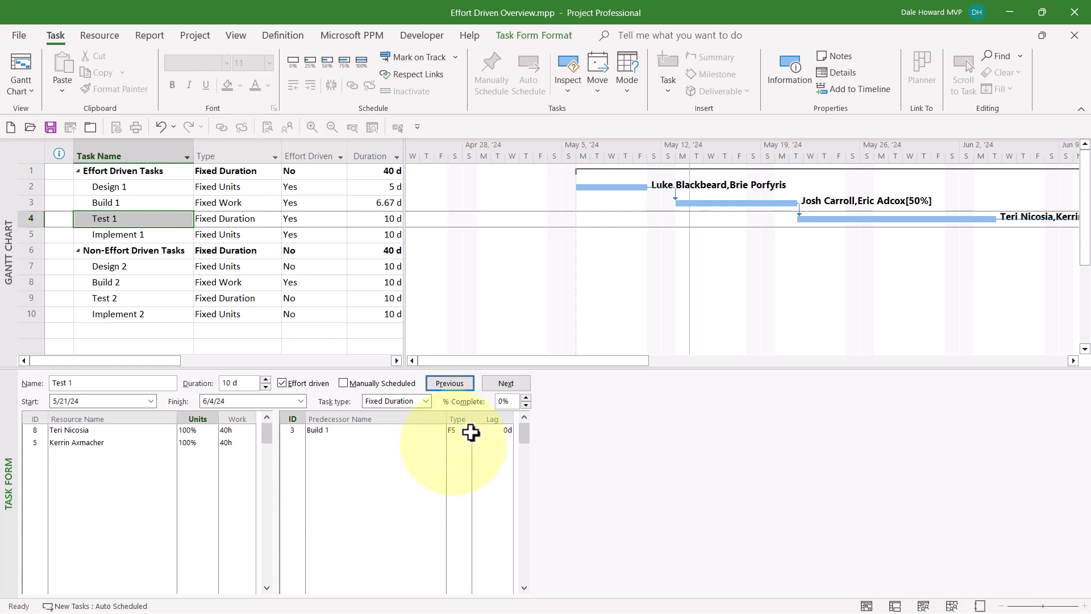
Step: Give Implement 1 a second resource at 100%, shortening it to 7.5 days
left_click(506, 384)
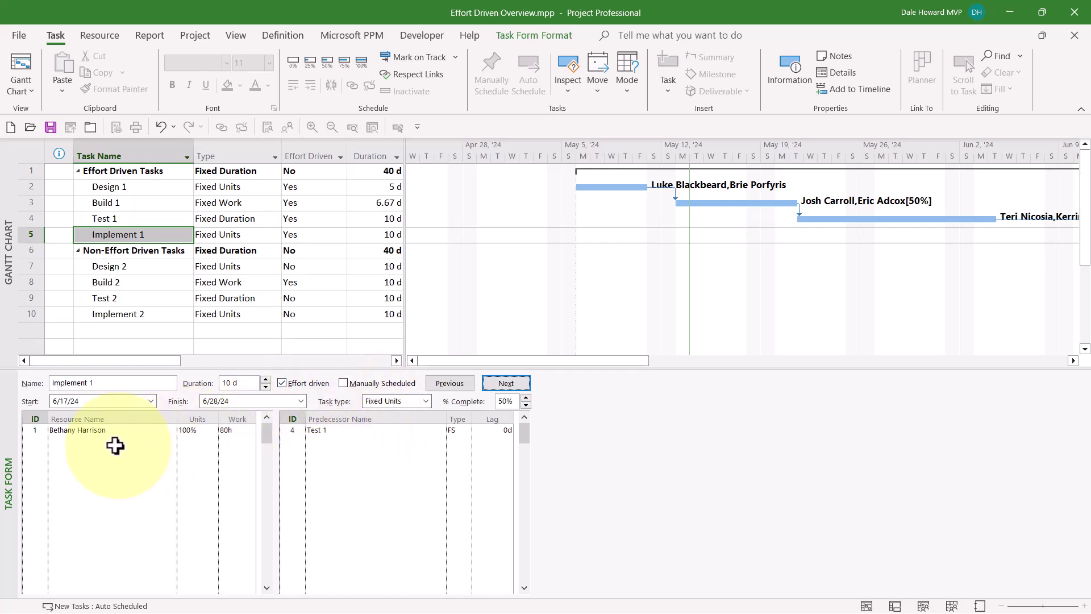
left_click(84, 441)
left_click(171, 443)
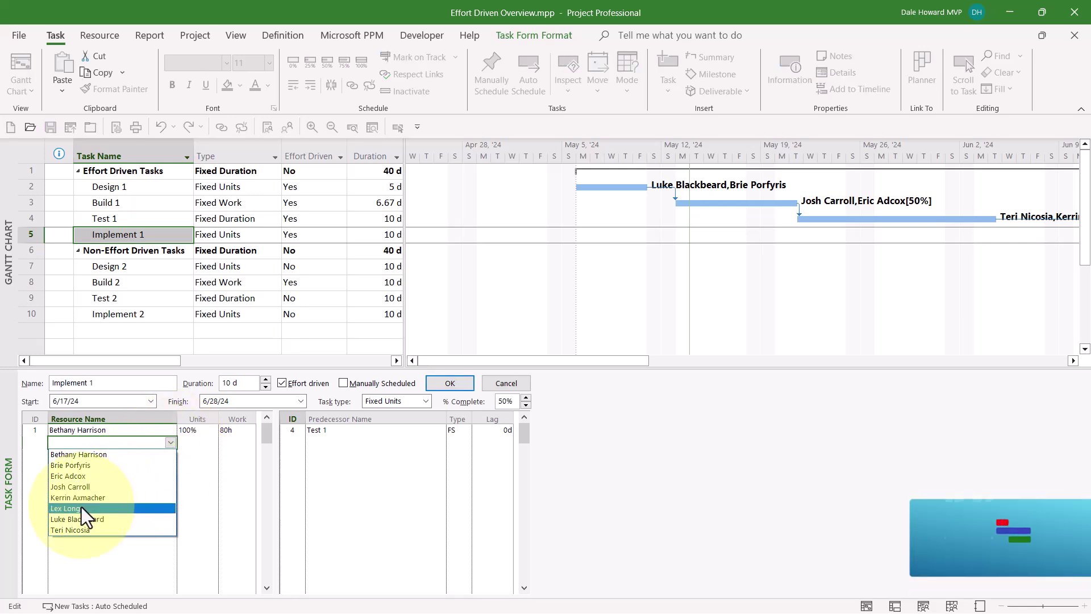
left_click(81, 508)
left_click(199, 442)
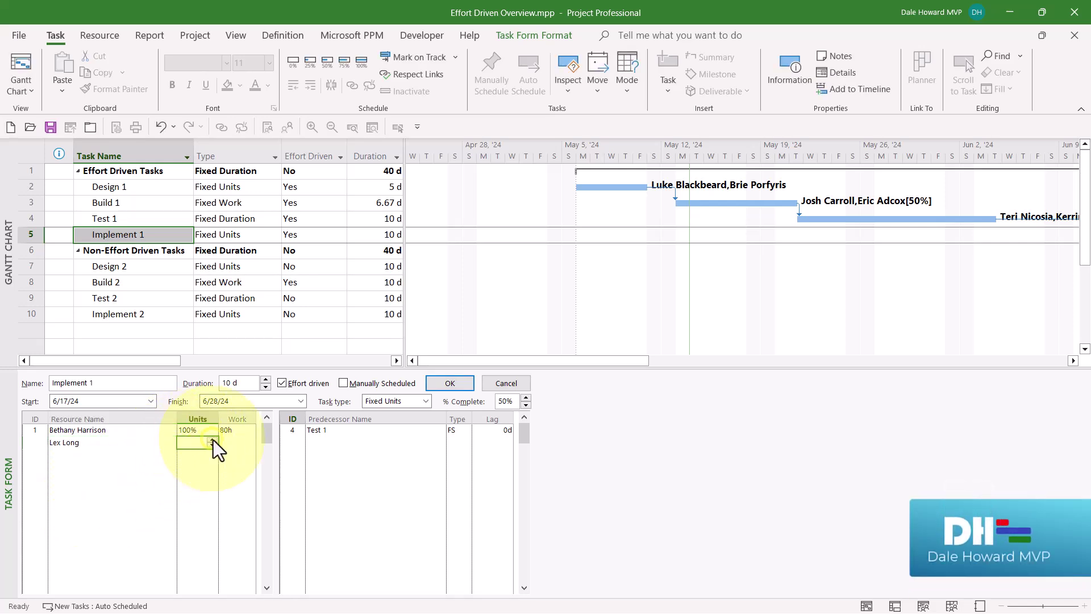
left_click(213, 441)
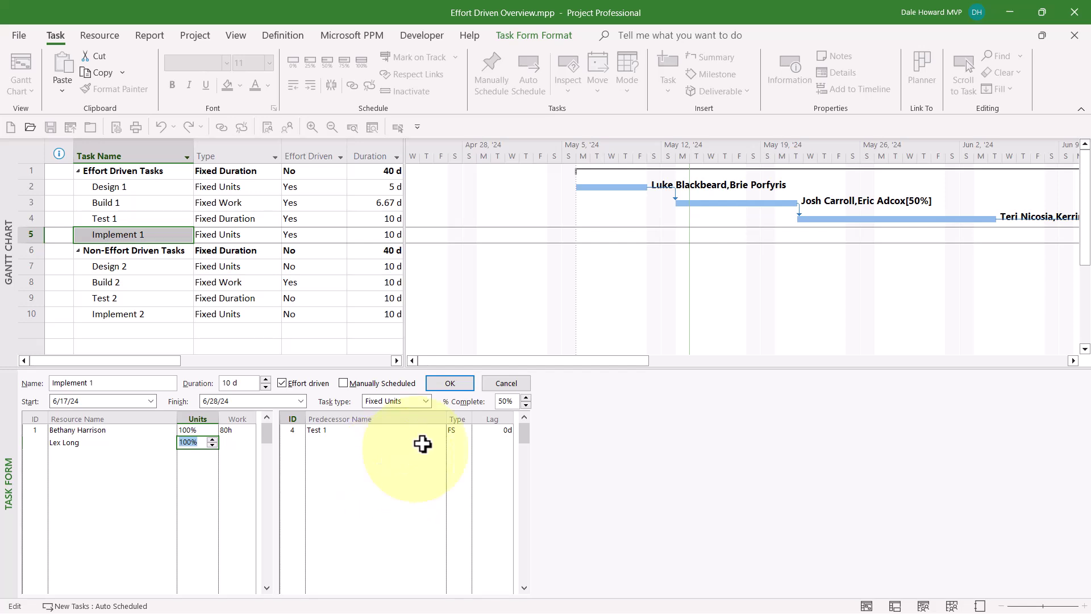
left_click(449, 383)
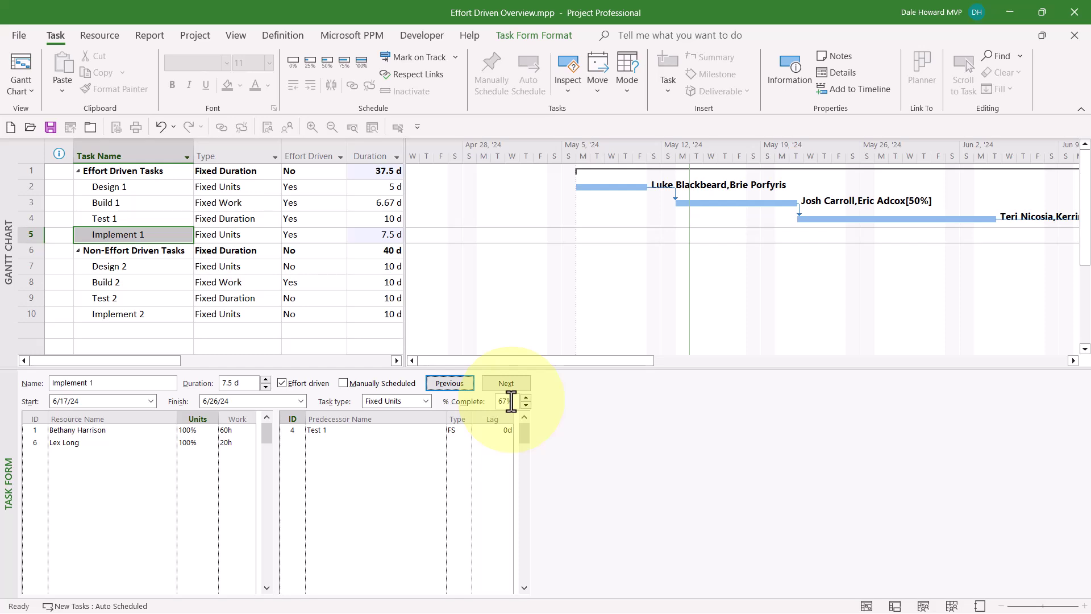
Step: Select Implement 1 and scroll the Gantt chart to its bars
left_click(179, 232)
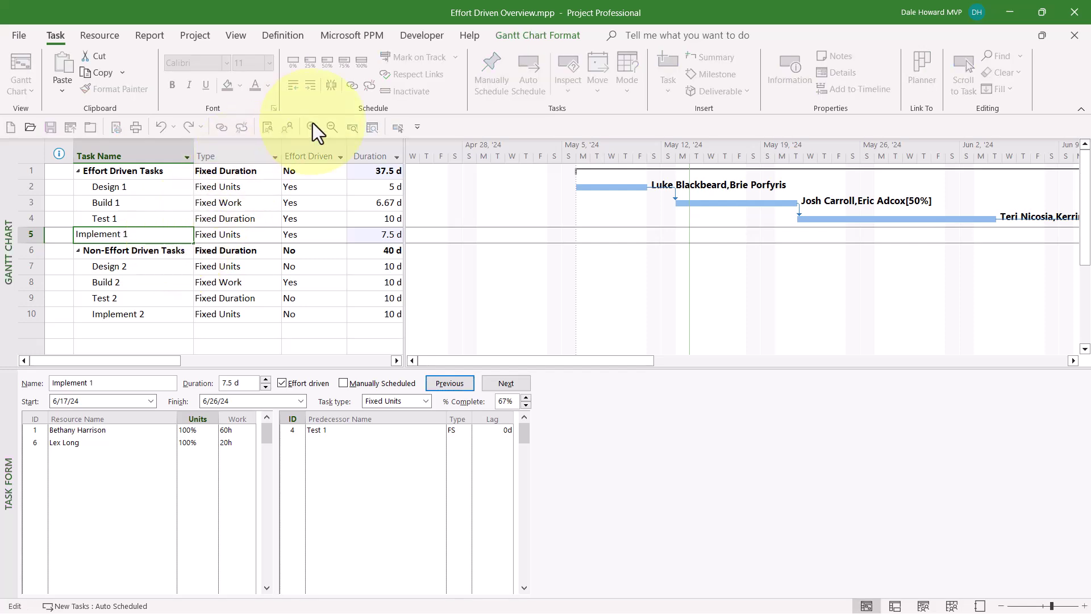
left_click(396, 130)
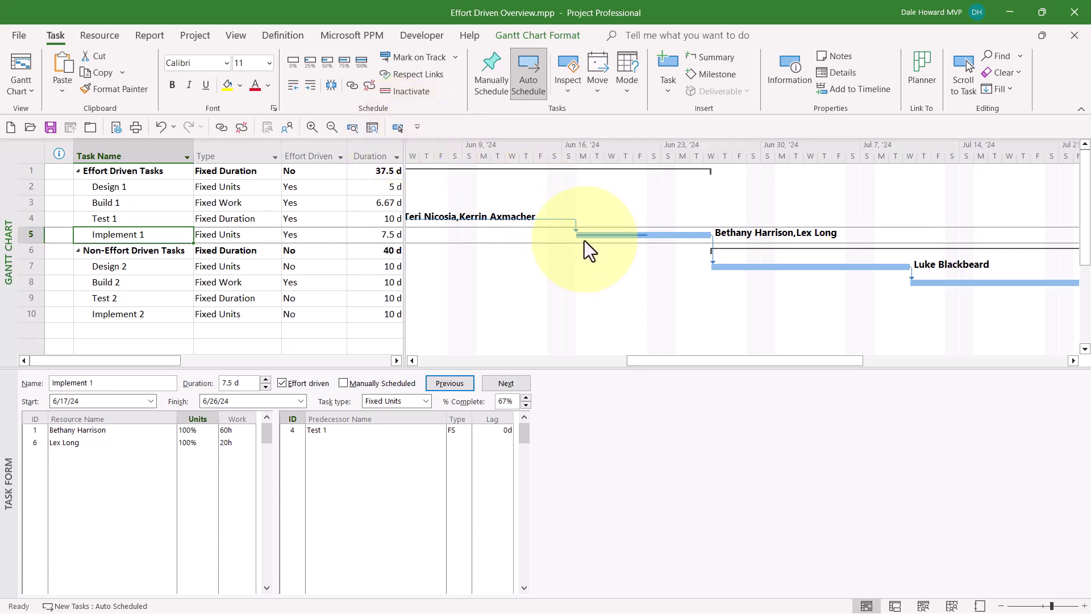
left_click_drag(583, 237, 633, 250)
Step: Show Work details in the Task Form and check Implement 1's actual and remaining work
right_click(623, 420)
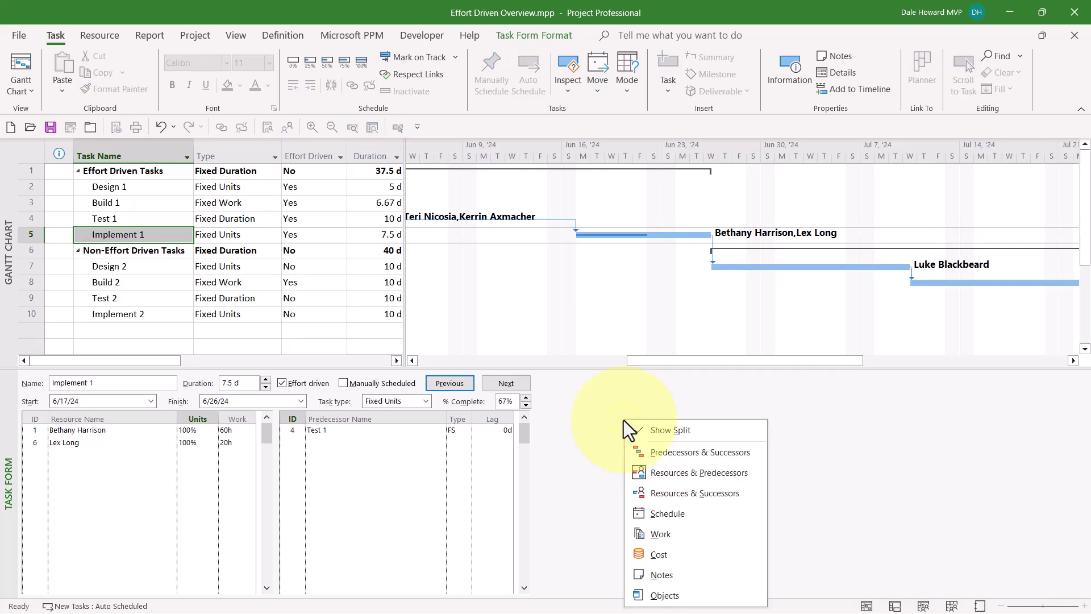
left_click(661, 534)
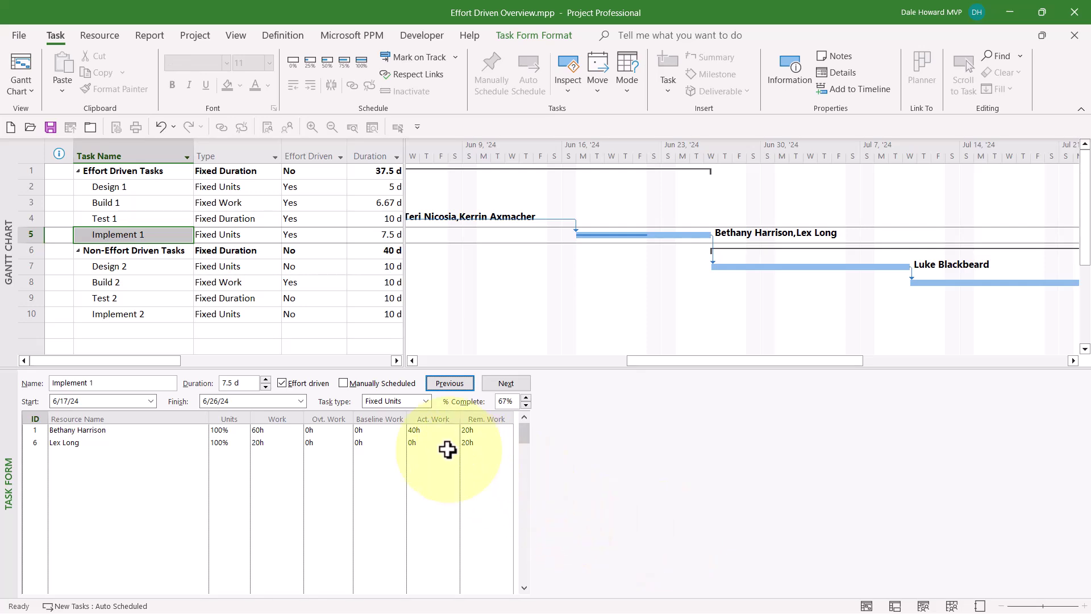
left_click(430, 432)
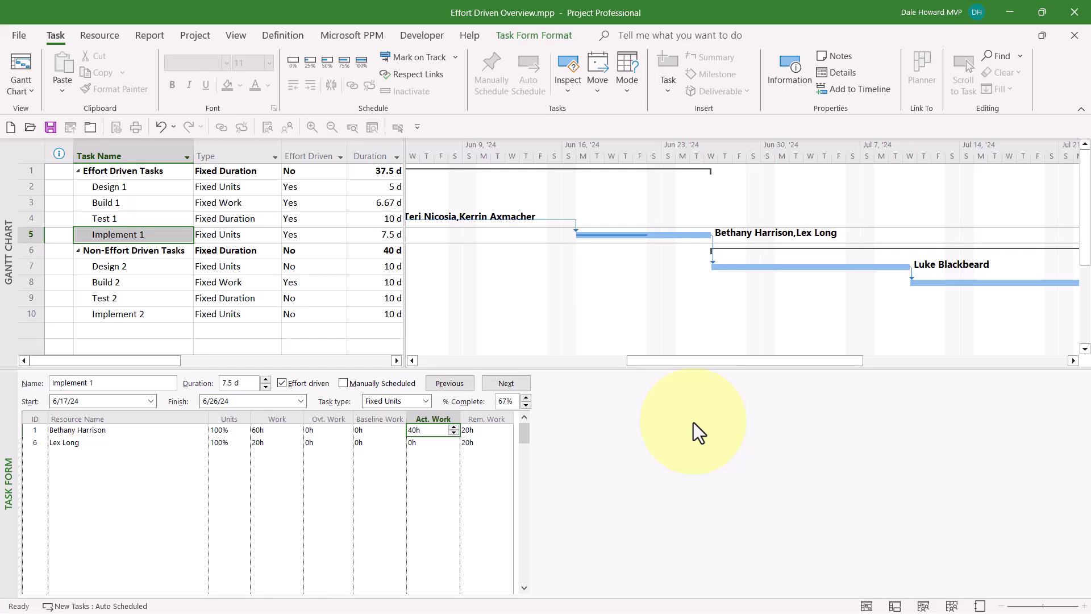
left_click(486, 430)
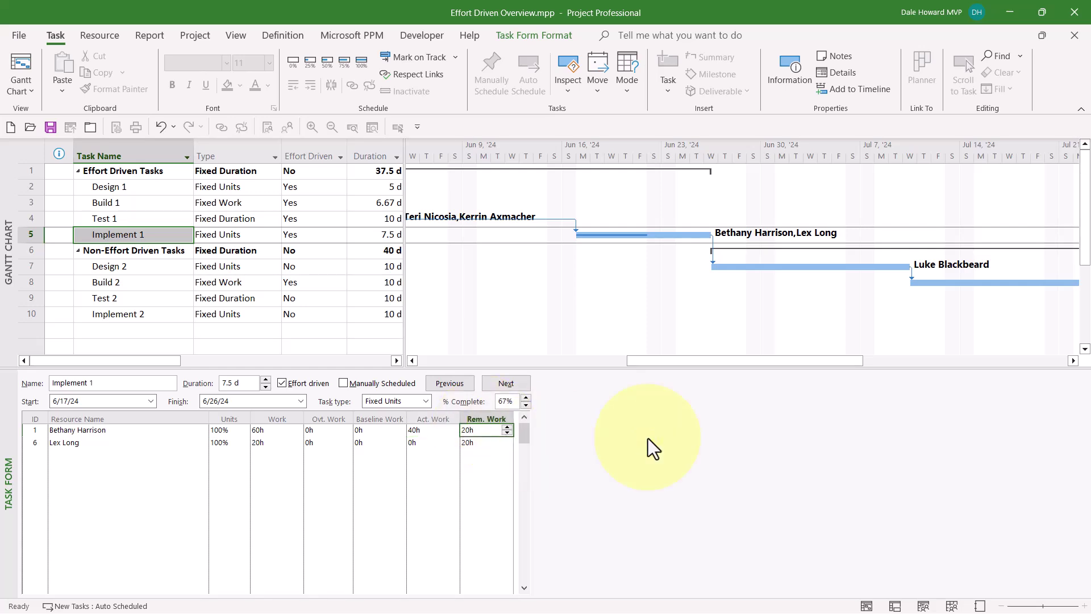
left_click(480, 443)
Step: Review each resource's work: 40h actual and 20h remaining, versus 0h actual and 20h remaining
left_click(275, 433)
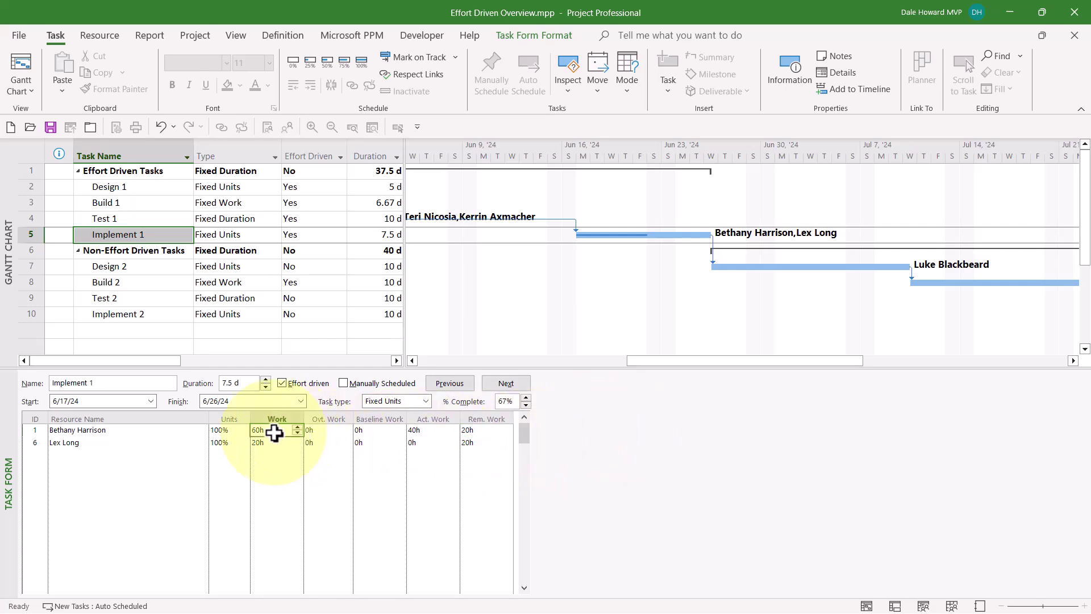
left_click(422, 432)
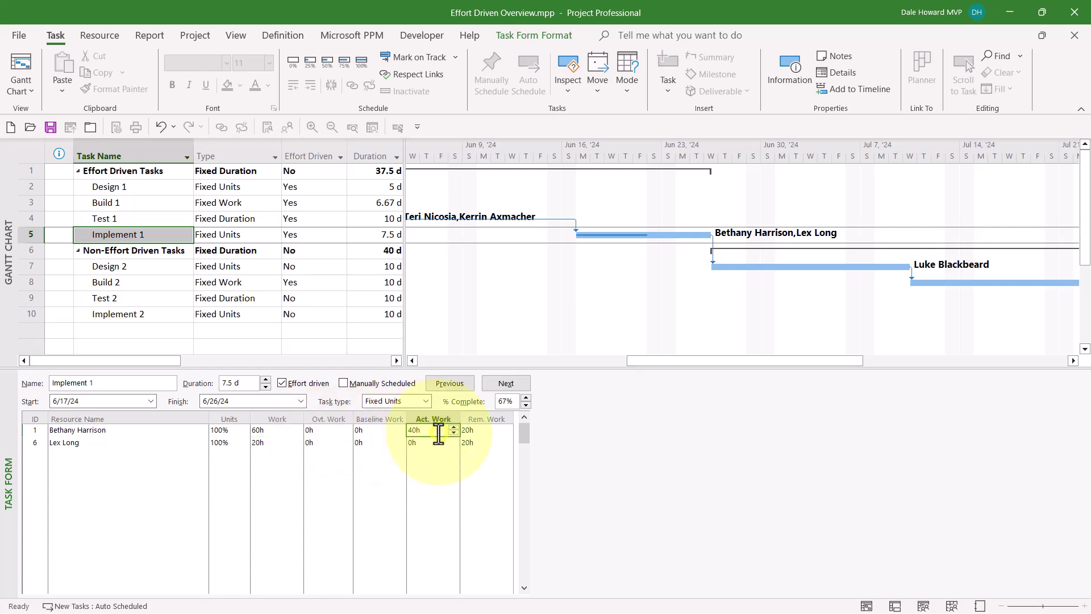
left_click(487, 430)
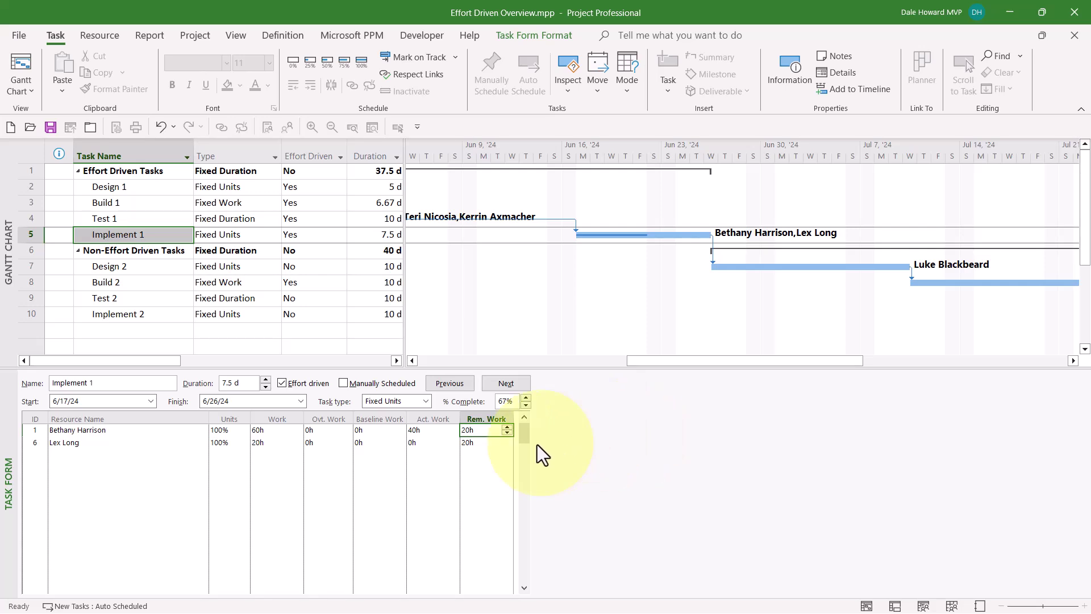
left_click(427, 443)
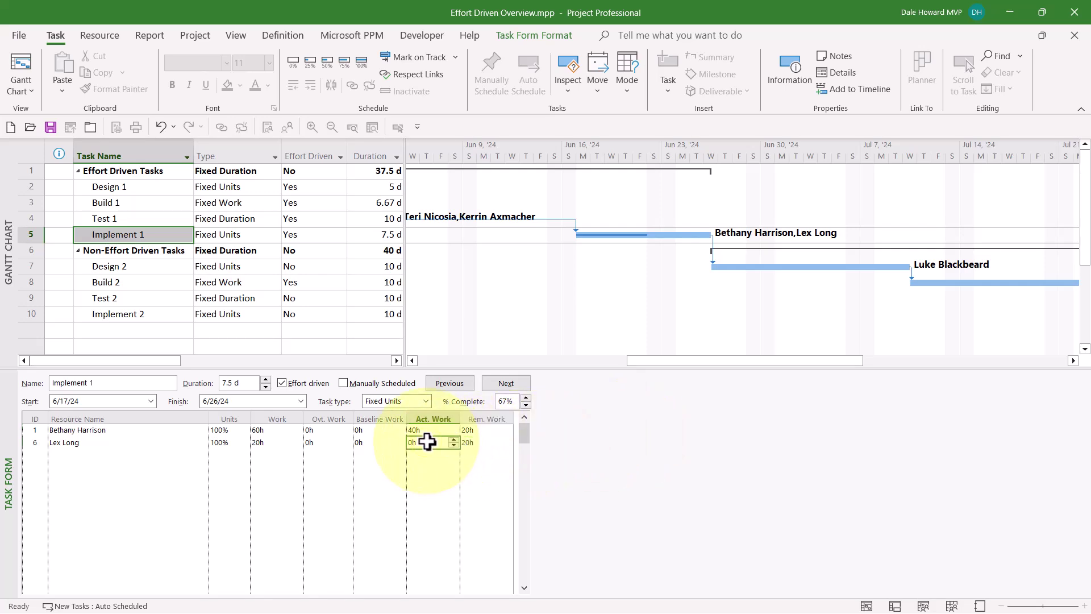
left_click(478, 443)
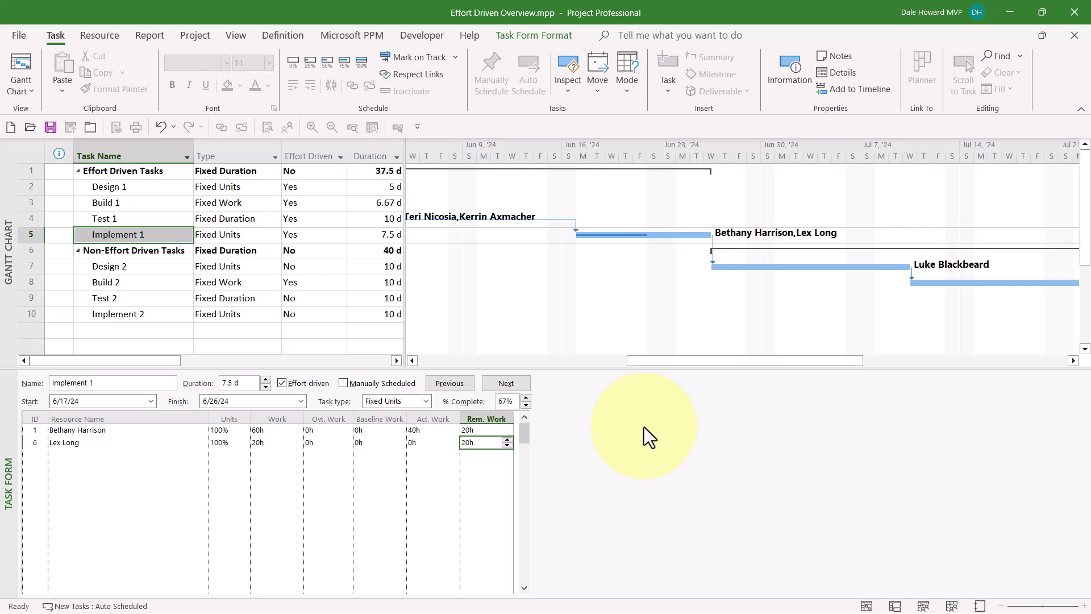
right_click(643, 427)
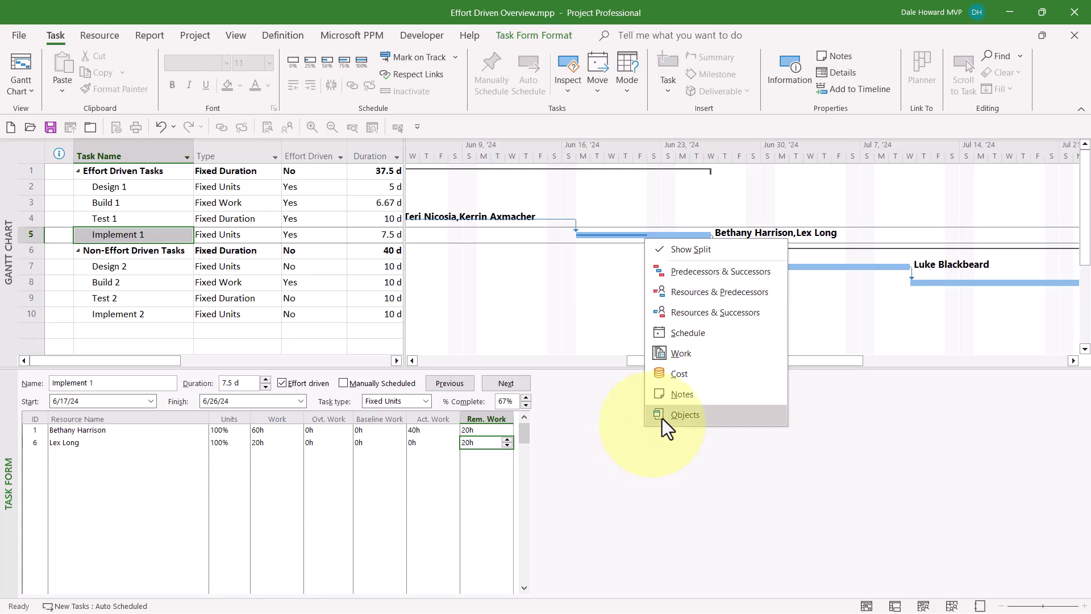
Step: Switch details to Resources & Predecessors and give Design 2 a second resource at 100%
left_click(694, 292)
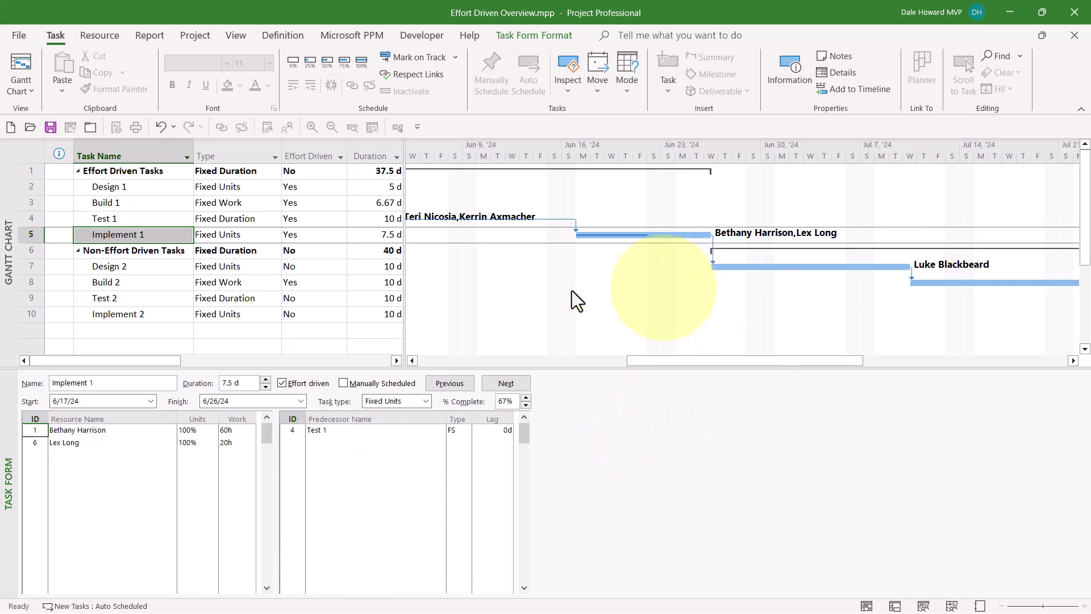
left_click(165, 275)
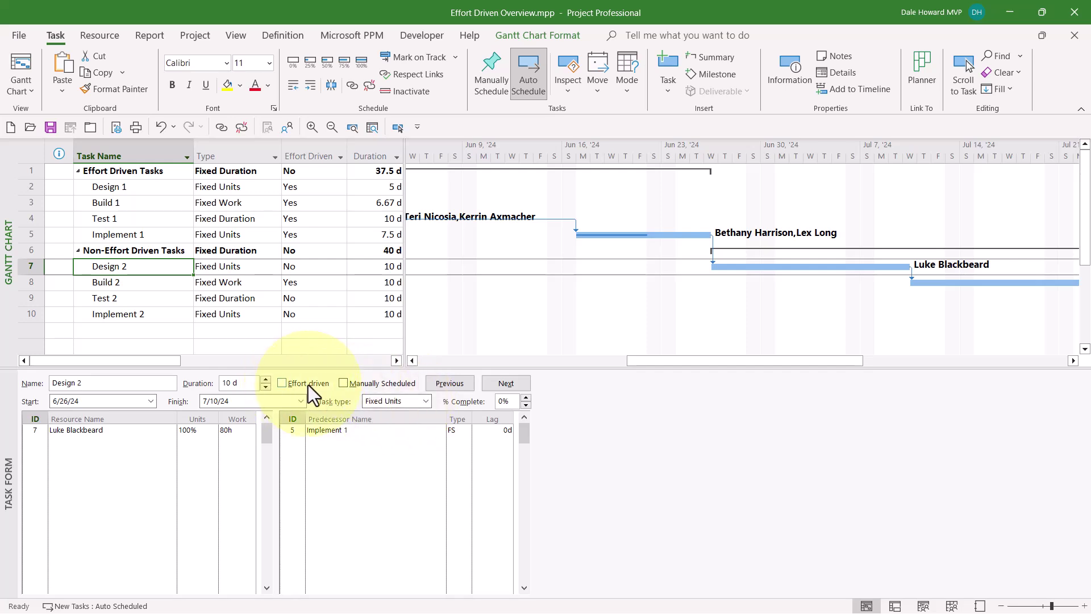
left_click(94, 442)
left_click(170, 443)
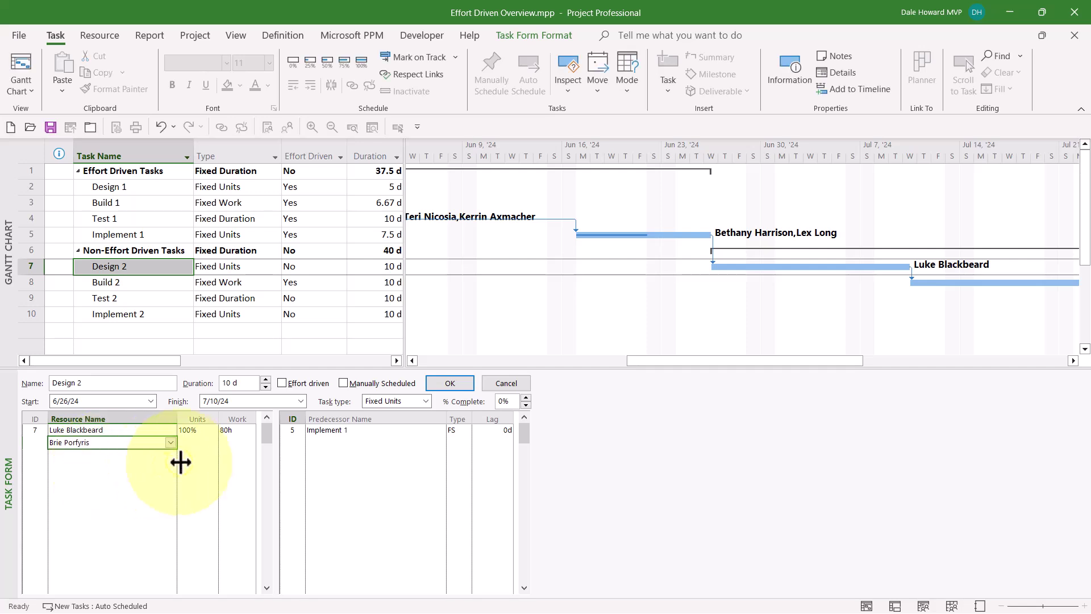
left_click(187, 442)
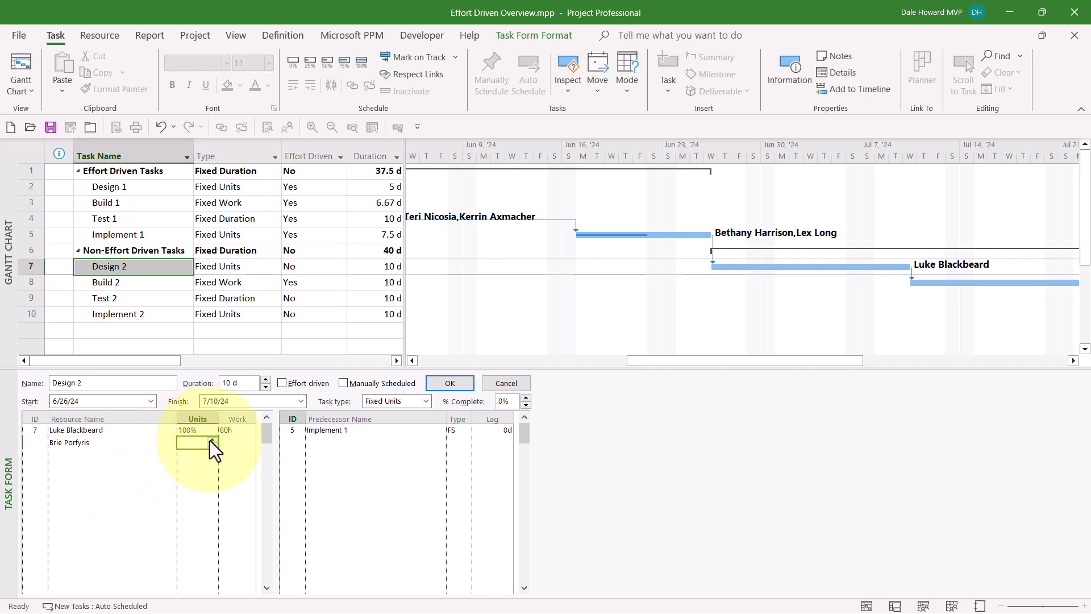
left_click(211, 440)
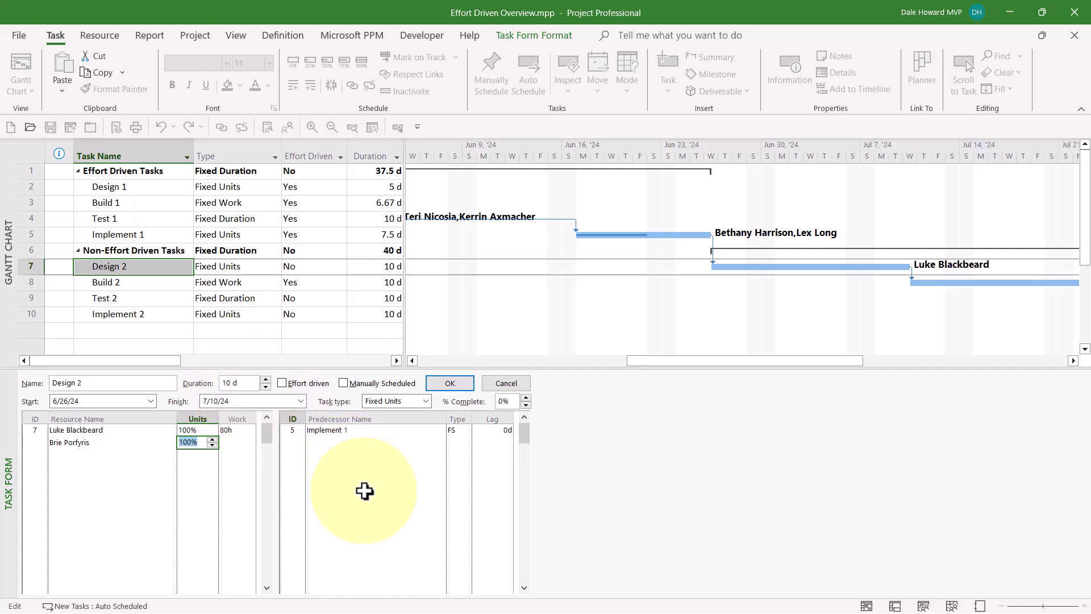
left_click(456, 382)
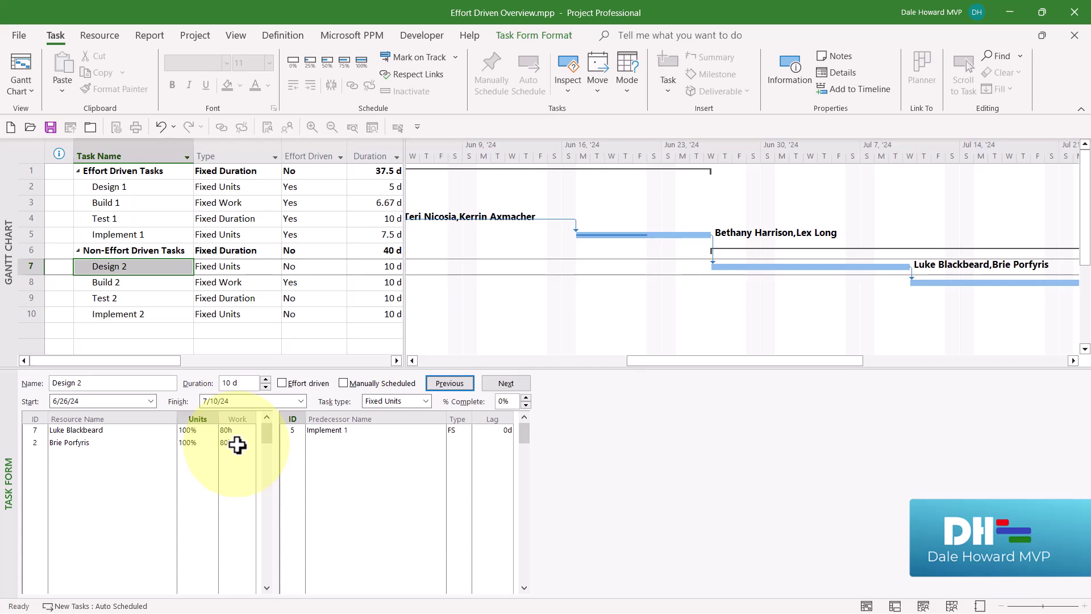
Step: Advance the Task Form from Design 2 past Build 2 to Test 2
left_click(502, 381)
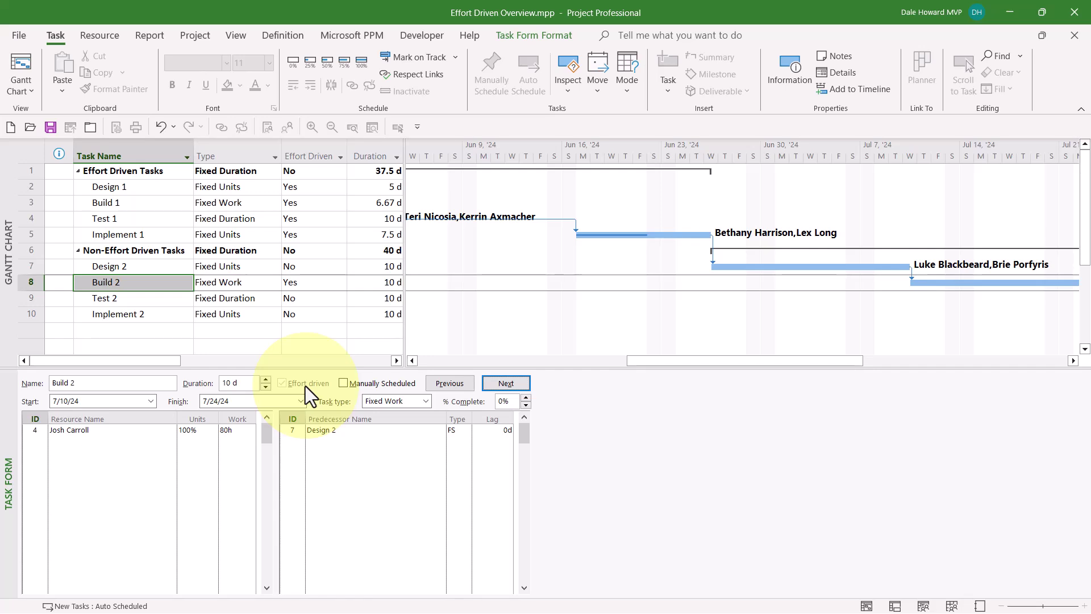
left_click(509, 387)
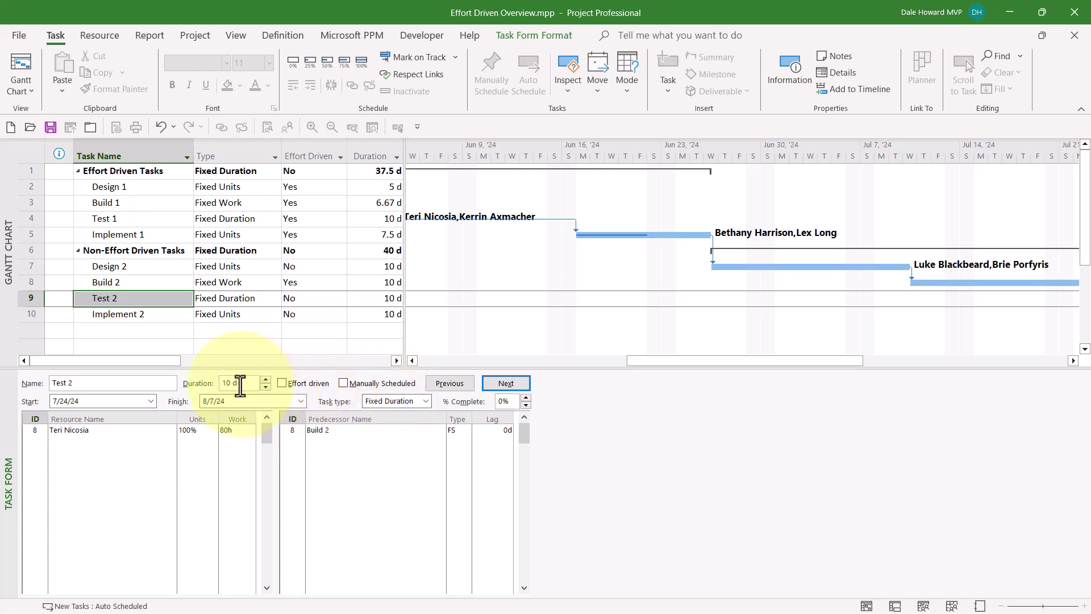
Step: Give Test 2 a second resource at 100%, then verify each carries 80h over 10 days
left_click(86, 441)
left_click(169, 441)
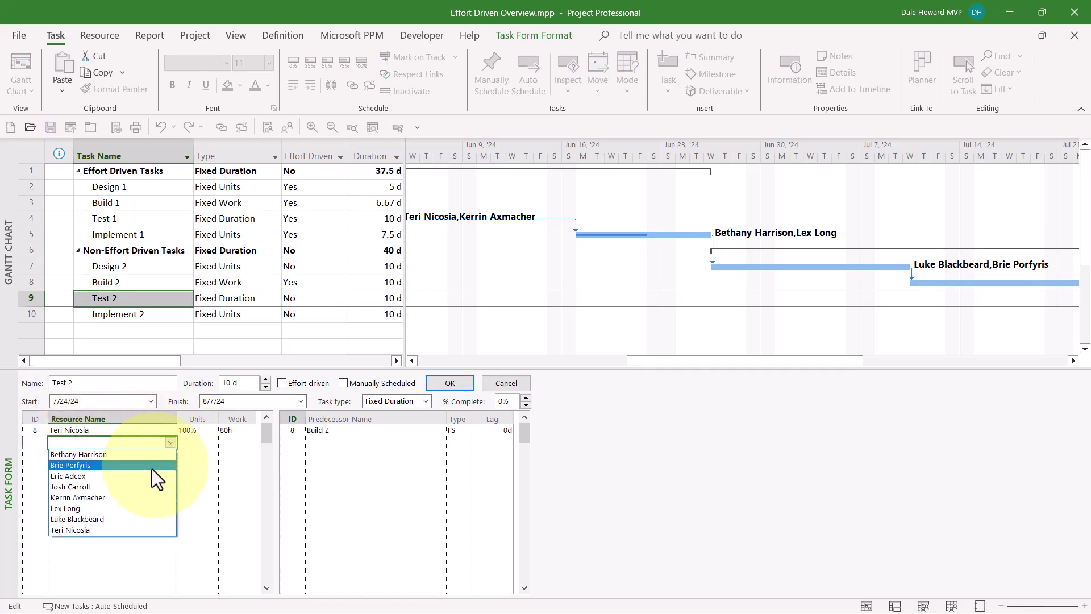
left_click(94, 497)
left_click(191, 442)
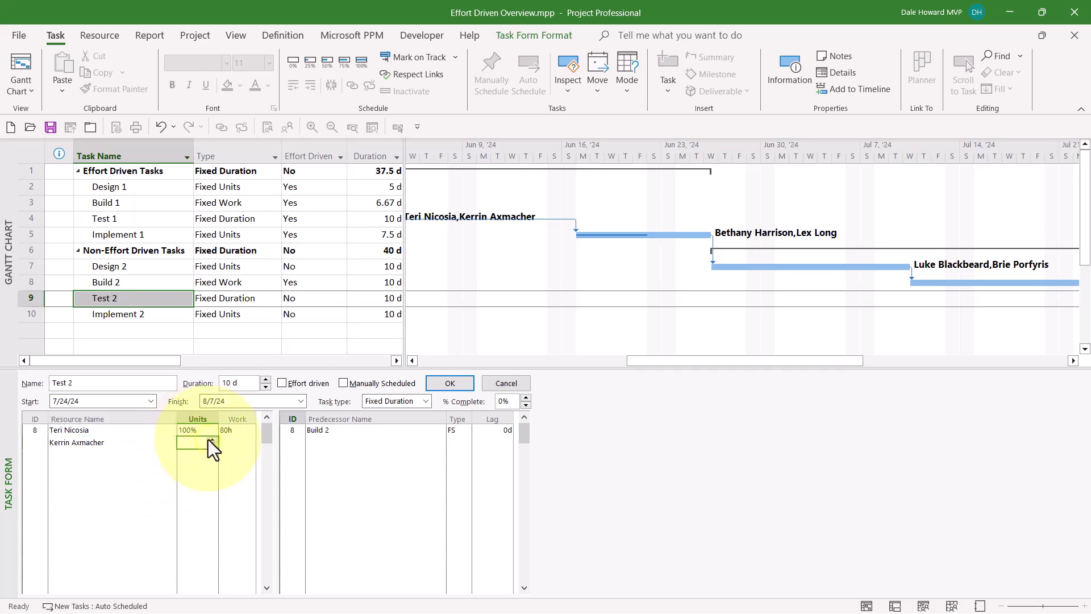
left_click(208, 439)
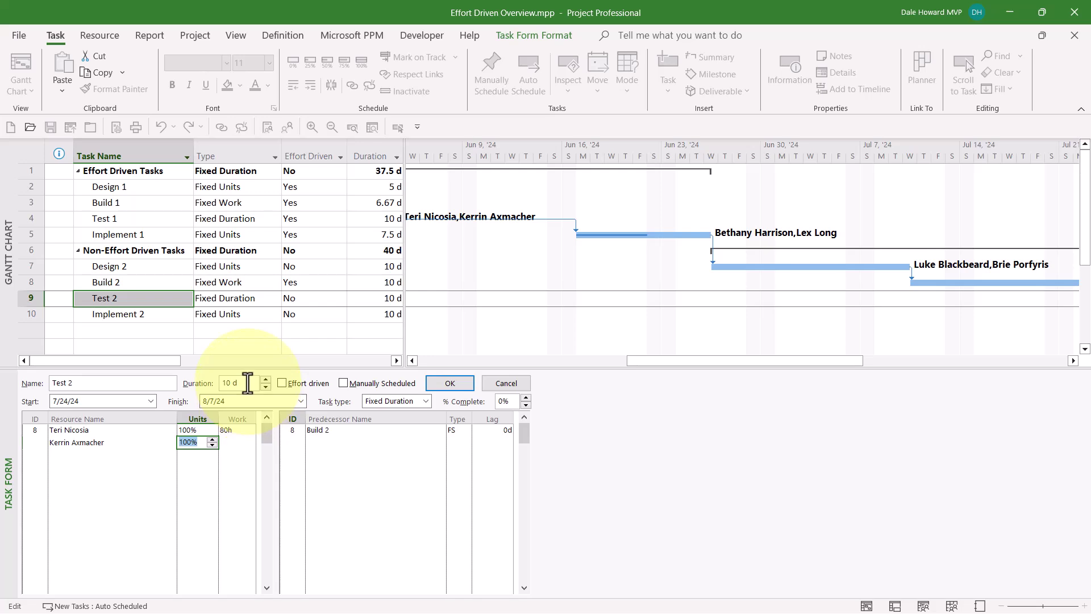
left_click(464, 385)
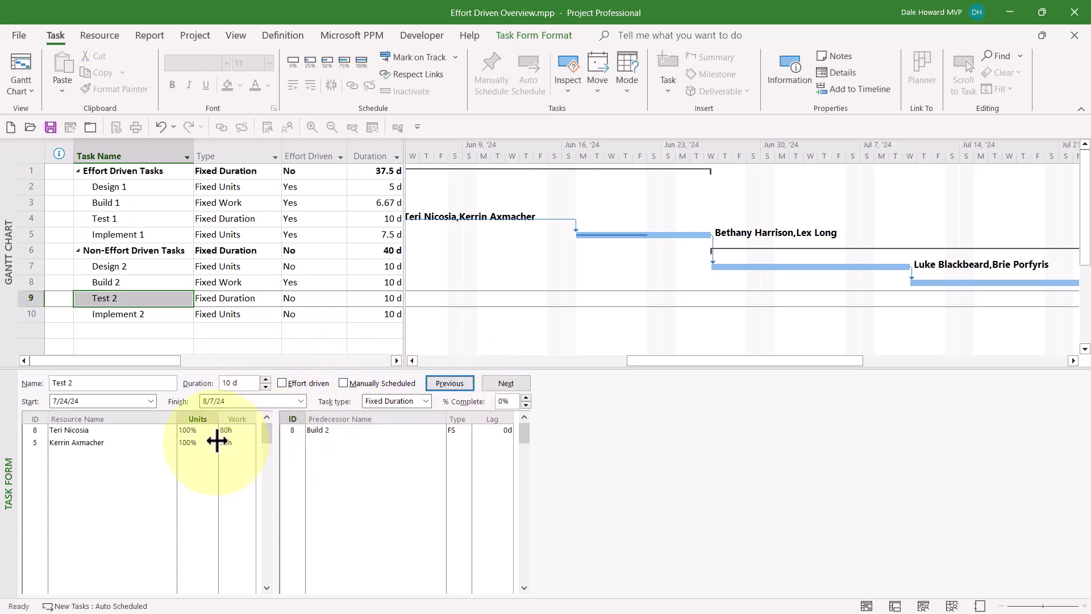
left_click(235, 430)
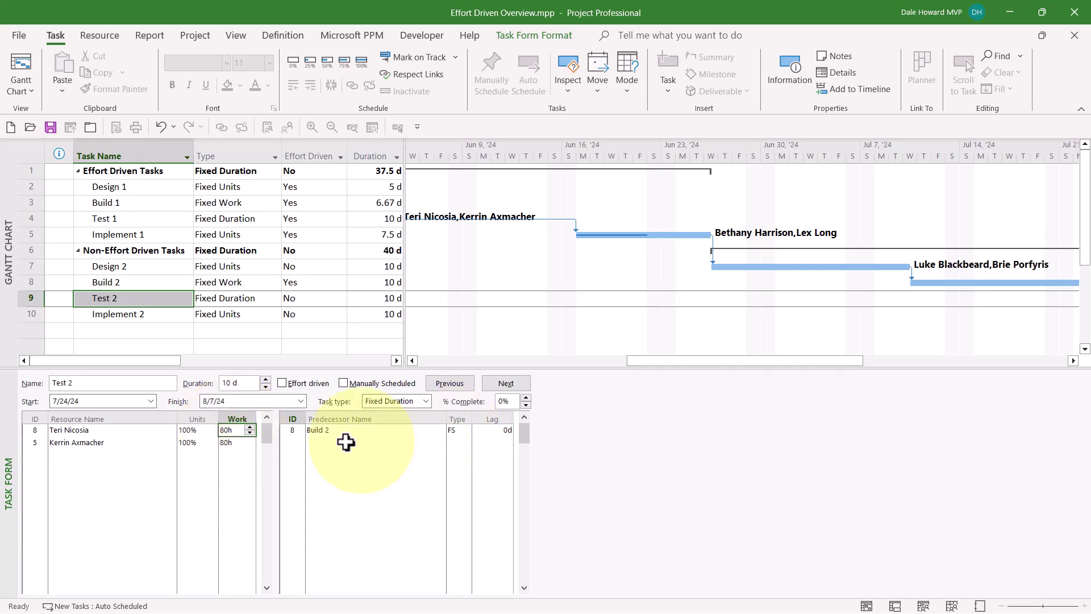
left_click(242, 443)
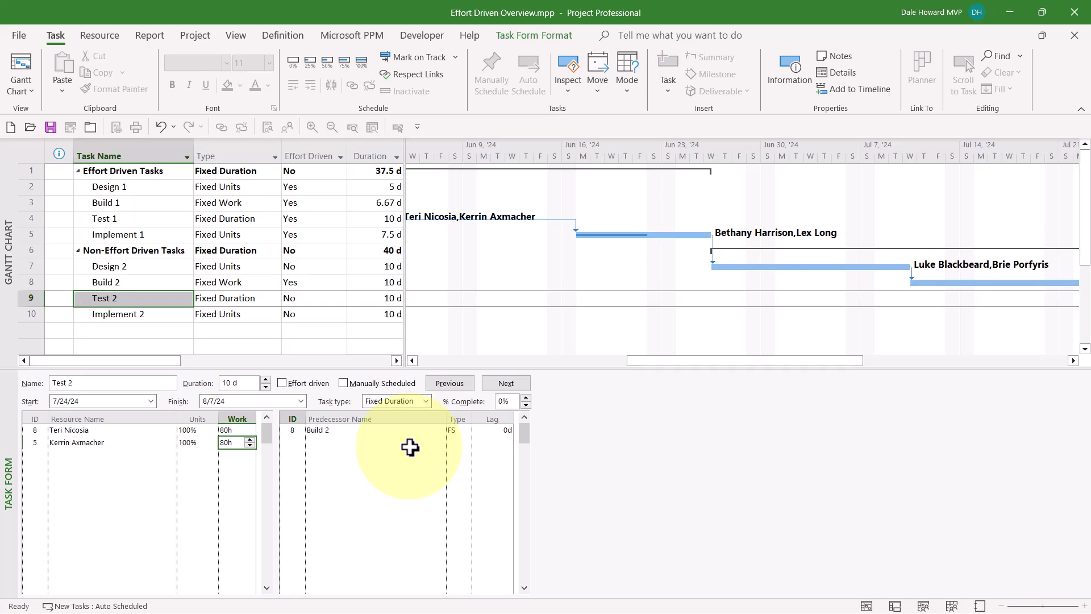